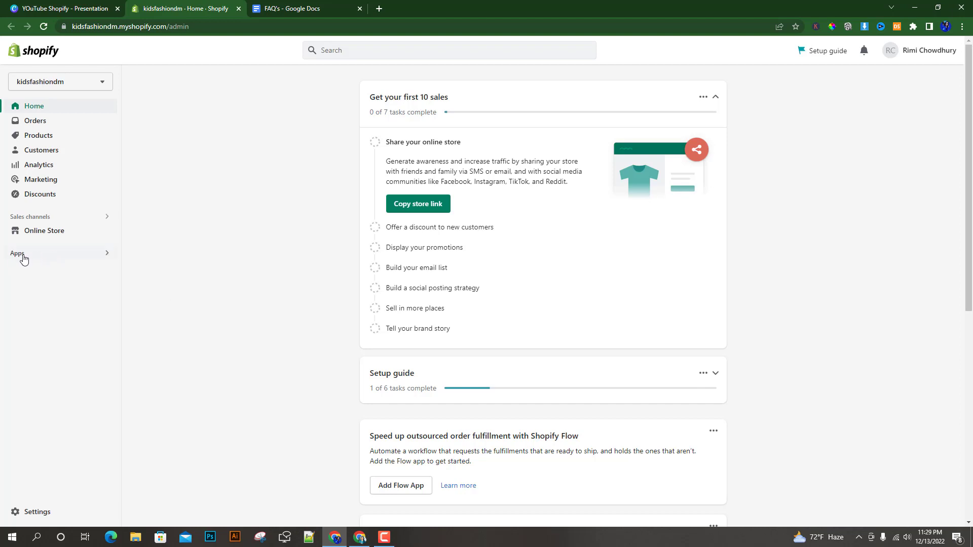
Search the Shopify apps for "FAQ".
{"action": "left_click", "coordinate": [74, 252]}
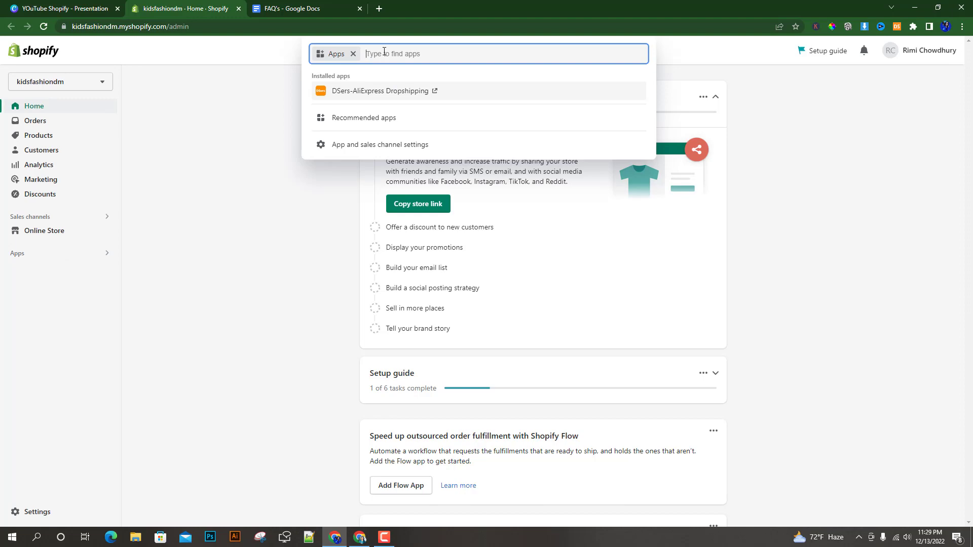
{"action": "type", "text": "FAQ"}
{"action": "key", "text": "Return"}
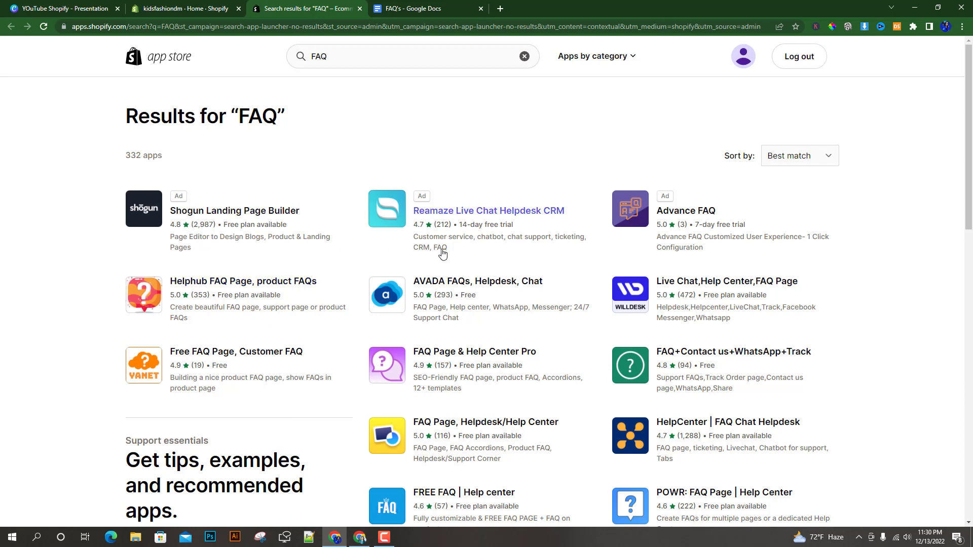
Browse the FAQ app results and open the listing for FAQify: FAQ page - Help Center.
{"action": "scroll", "coordinate": [591, 284], "scroll_direction": "down", "scroll_amount": 2}
{"action": "scroll", "coordinate": [591, 289], "scroll_direction": "down", "scroll_amount": 2}
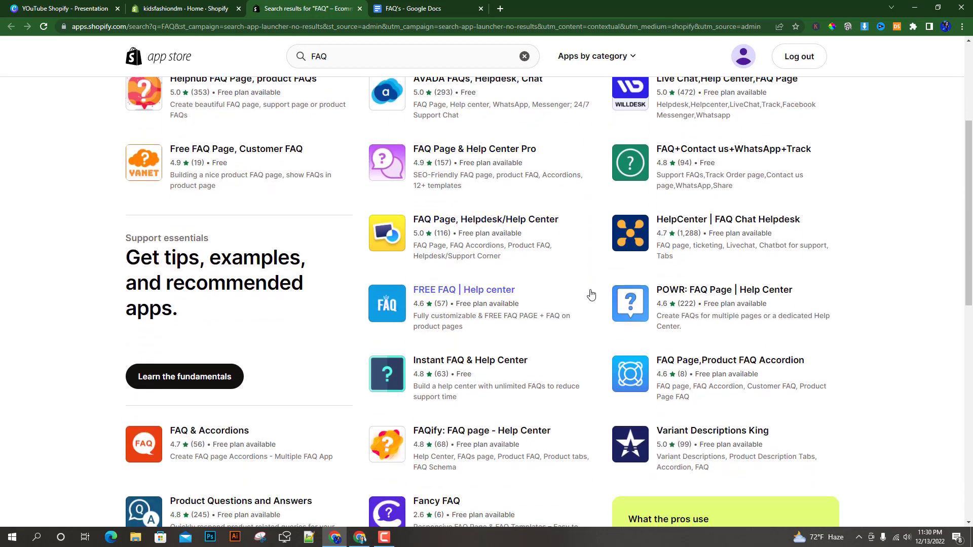
{"action": "scroll", "coordinate": [569, 321], "scroll_direction": "down", "scroll_amount": 4}
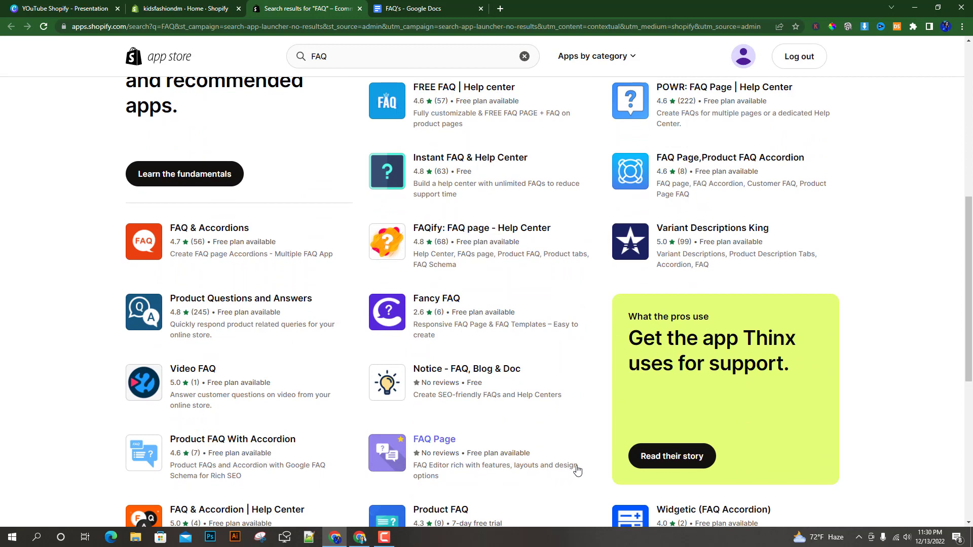
{"action": "scroll", "coordinate": [576, 471], "scroll_direction": "up", "scroll_amount": 4}
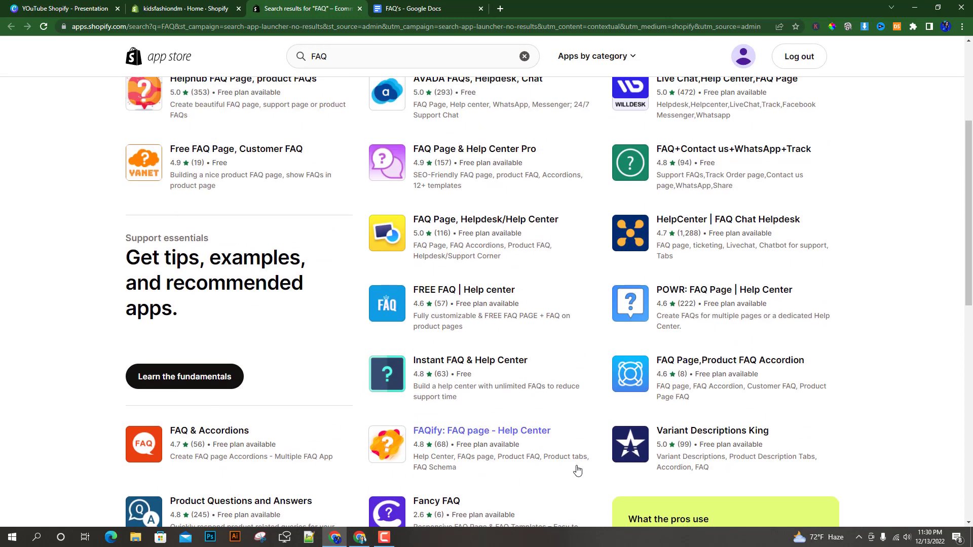
{"action": "left_click", "coordinate": [452, 434]}
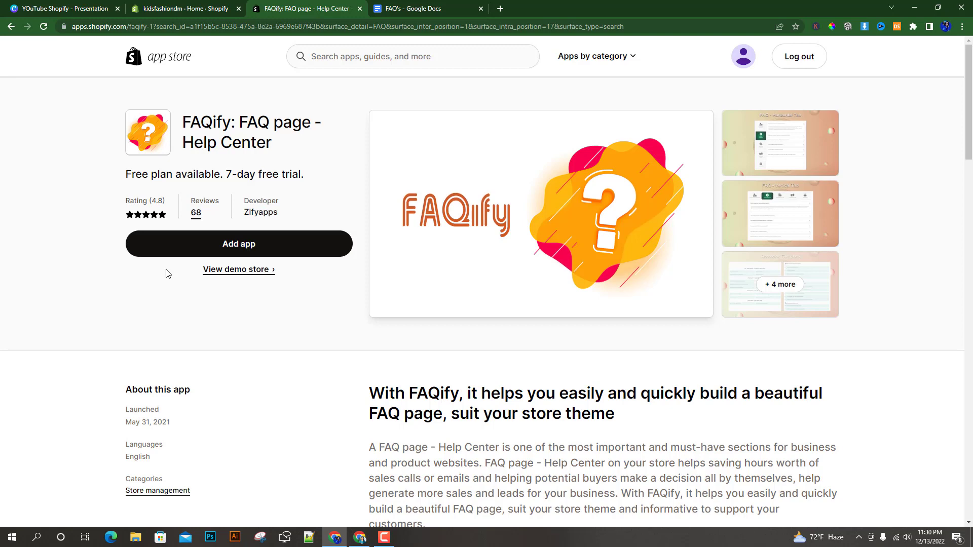
Check FAQify's pricing plans on its listing and start adding the app to the store.
{"action": "scroll", "coordinate": [311, 306], "scroll_direction": "down", "scroll_amount": 8}
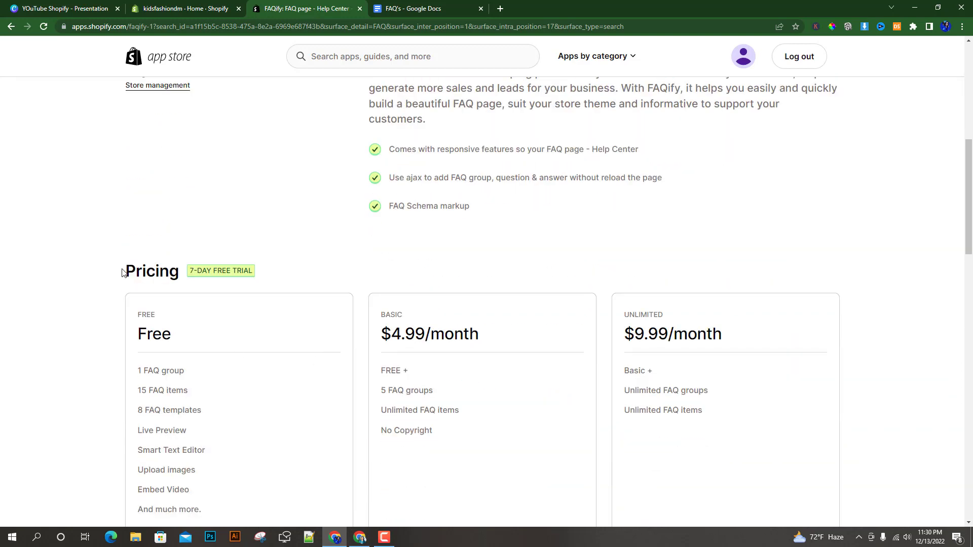
{"action": "scroll", "coordinate": [298, 363], "scroll_direction": "down", "scroll_amount": 3}
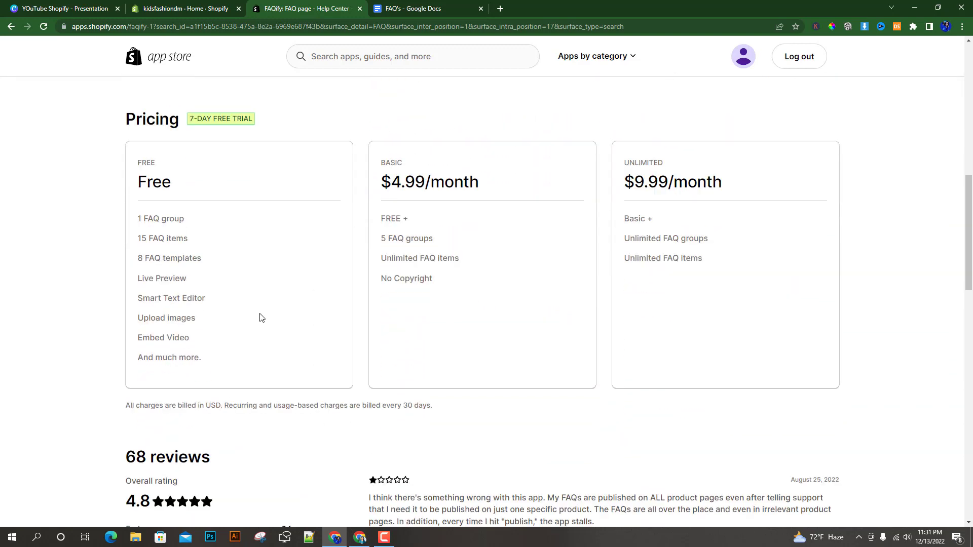
{"action": "scroll", "coordinate": [90, 355], "scroll_direction": "up", "scroll_amount": 10}
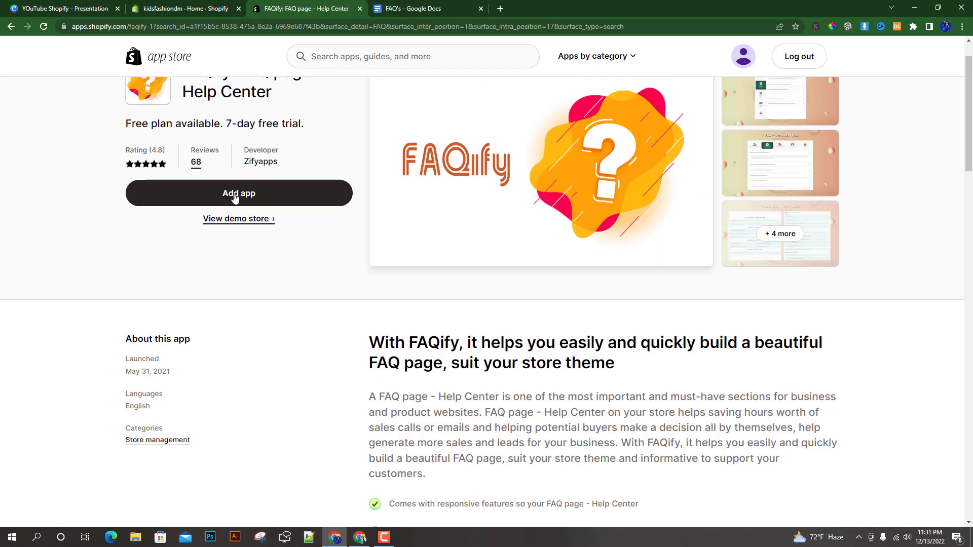
{"action": "scroll", "coordinate": [234, 198], "scroll_direction": "up", "scroll_amount": 1}
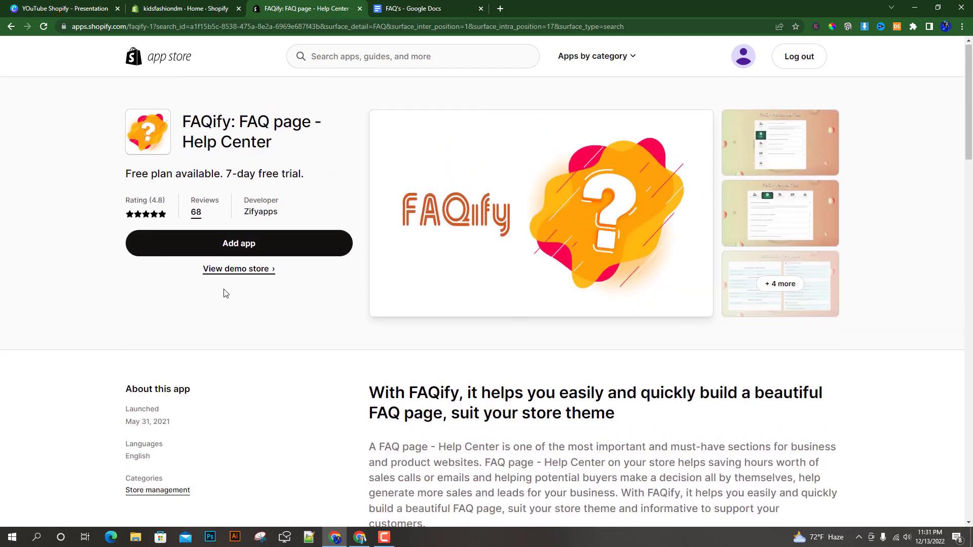
{"action": "left_click", "coordinate": [239, 244]}
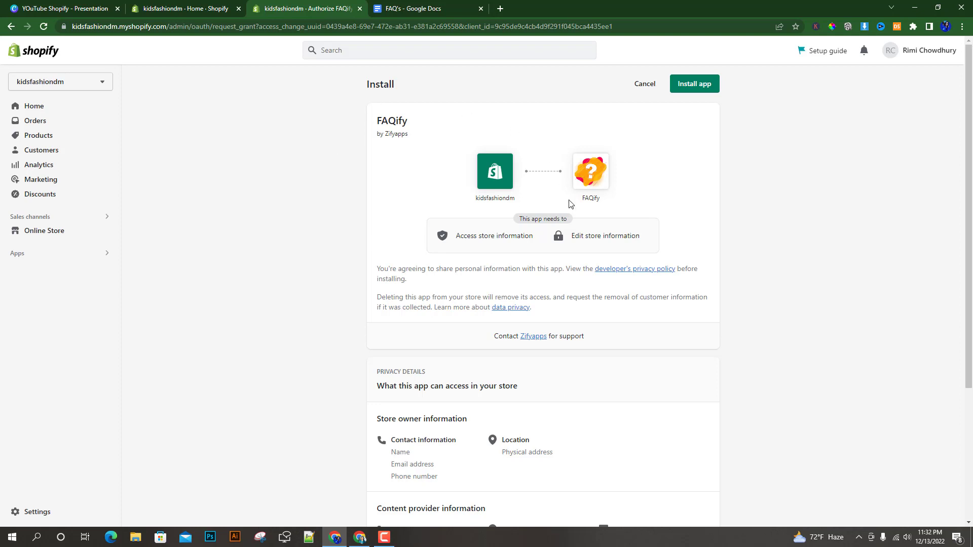
Review the privacy and permission details that FAQify requests and approve its installation on the kidsfashiondm store.
{"action": "scroll", "coordinate": [563, 180], "scroll_direction": "down", "scroll_amount": 2}
{"action": "scroll", "coordinate": [732, 314], "scroll_direction": "down", "scroll_amount": 2}
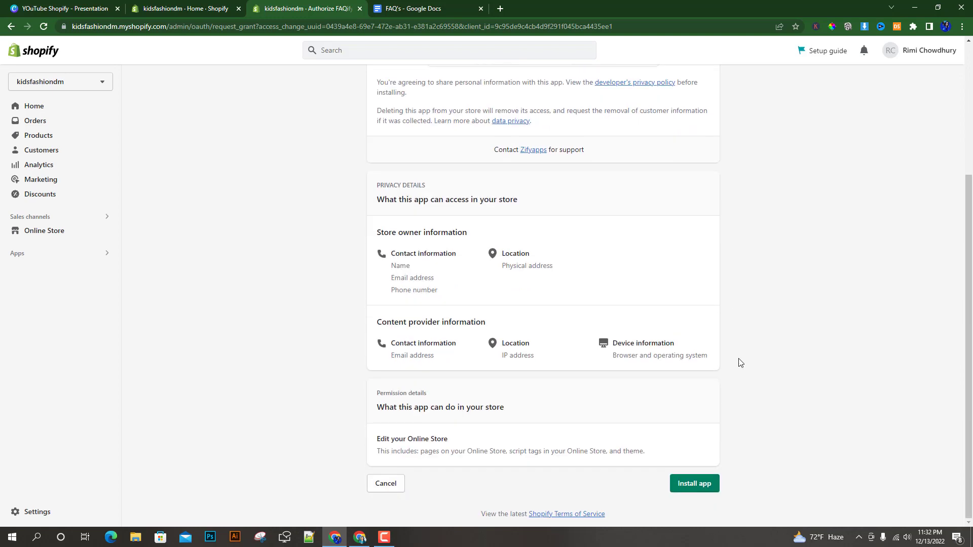
{"action": "scroll", "coordinate": [747, 391], "scroll_direction": "up", "scroll_amount": 1}
{"action": "scroll", "coordinate": [747, 393], "scroll_direction": "up", "scroll_amount": 2}
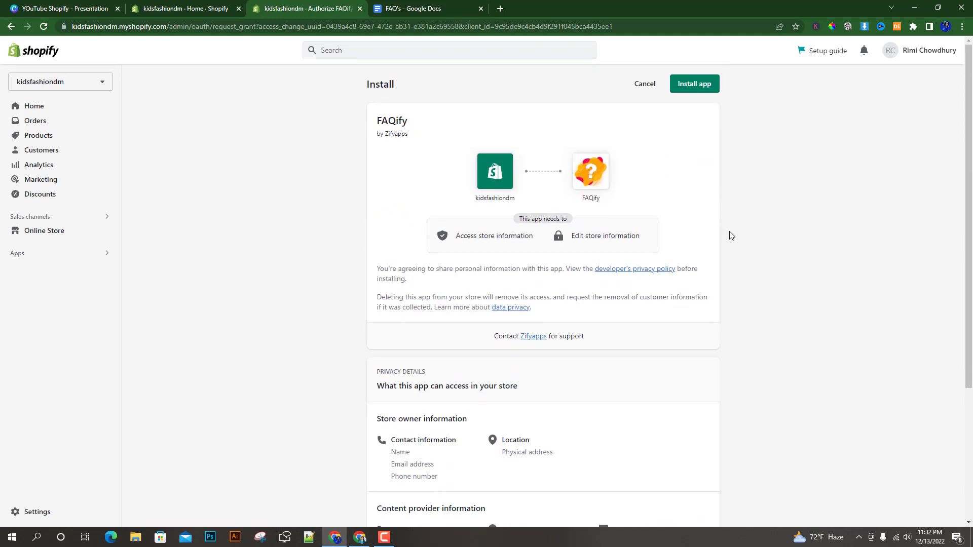
{"action": "left_click", "coordinate": [695, 85]}
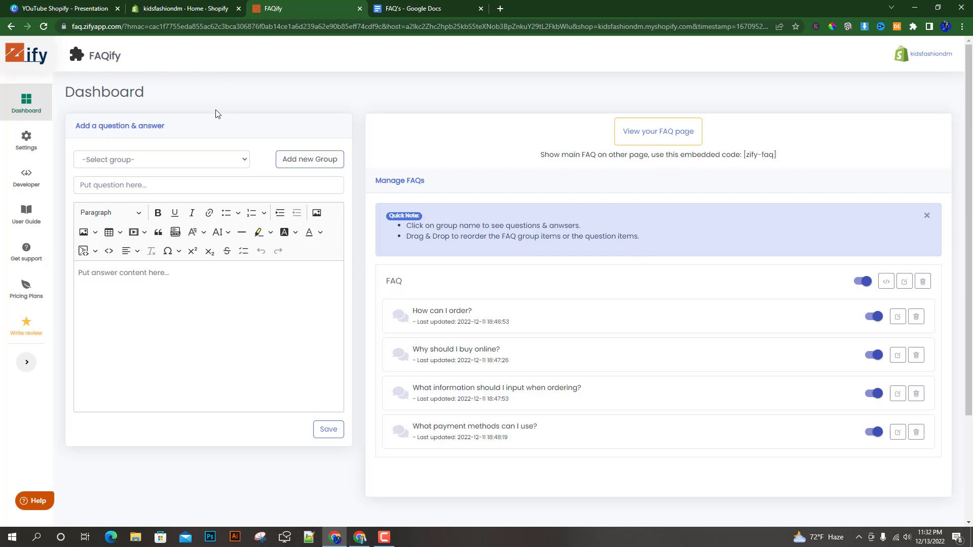
In the FAQify settings, try the templates Accordion 02 - 1 column, Accordion 02 - 2 columns and Accordion 03, and return to Accordion 01.
{"action": "left_click", "coordinate": [23, 141]}
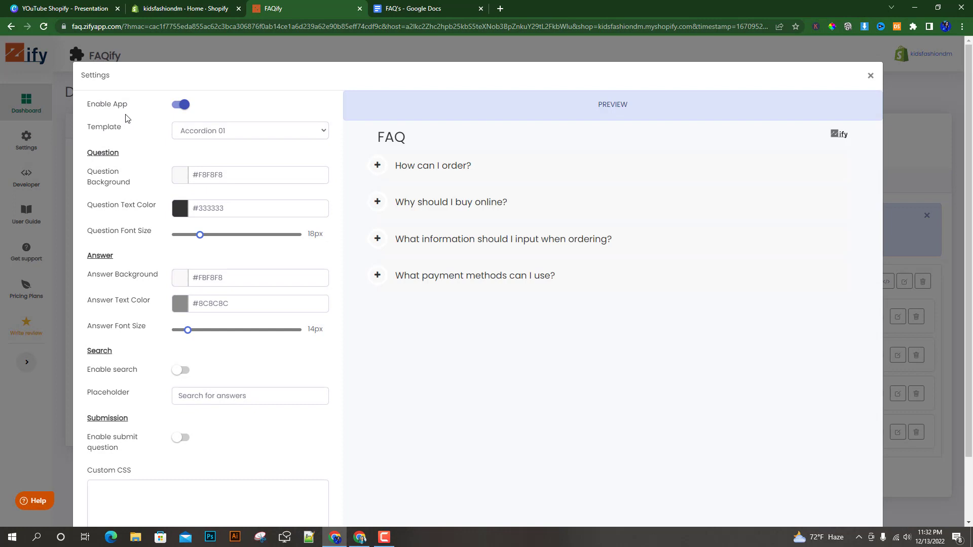
{"action": "double_click", "coordinate": [99, 132]}
{"action": "left_click", "coordinate": [216, 132]}
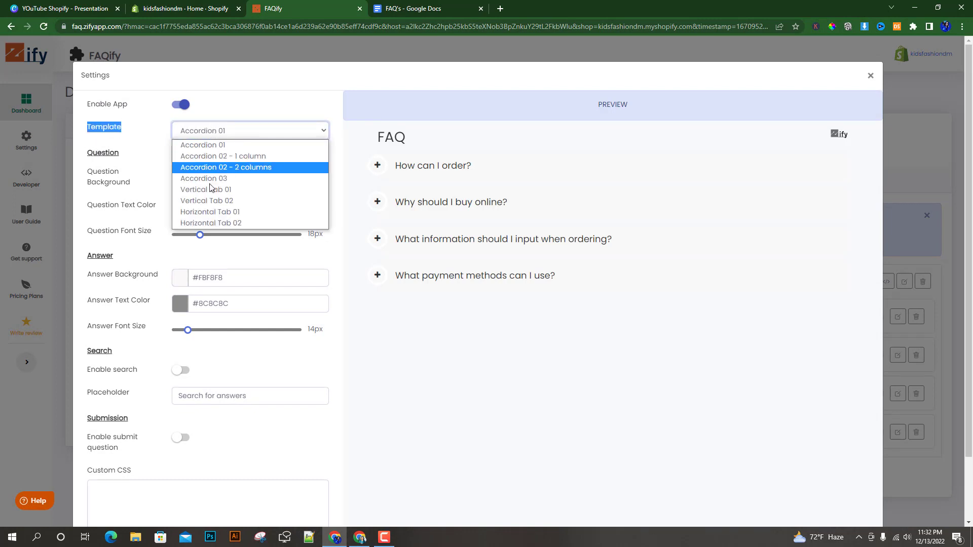
{"action": "left_click", "coordinate": [216, 156]}
{"action": "left_click", "coordinate": [216, 131]}
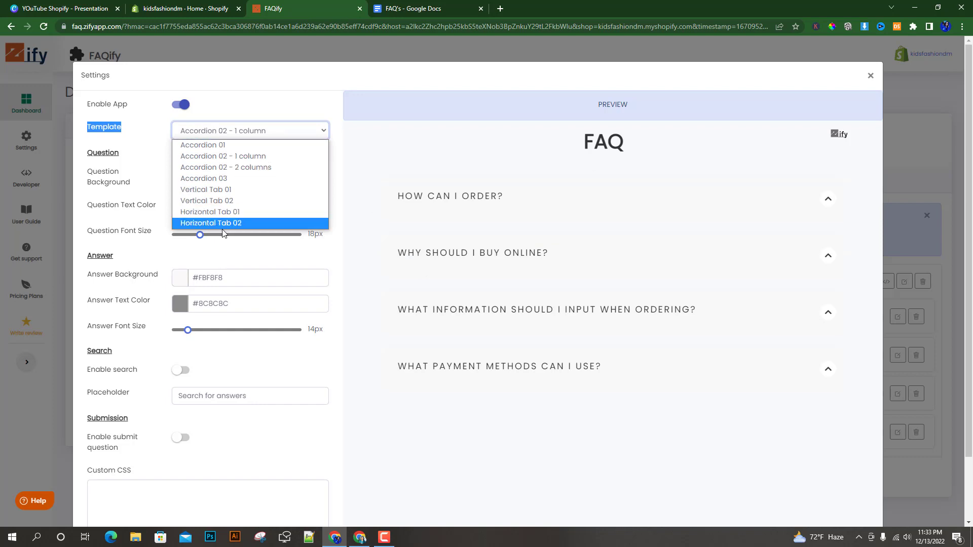
{"action": "left_click", "coordinate": [223, 169]}
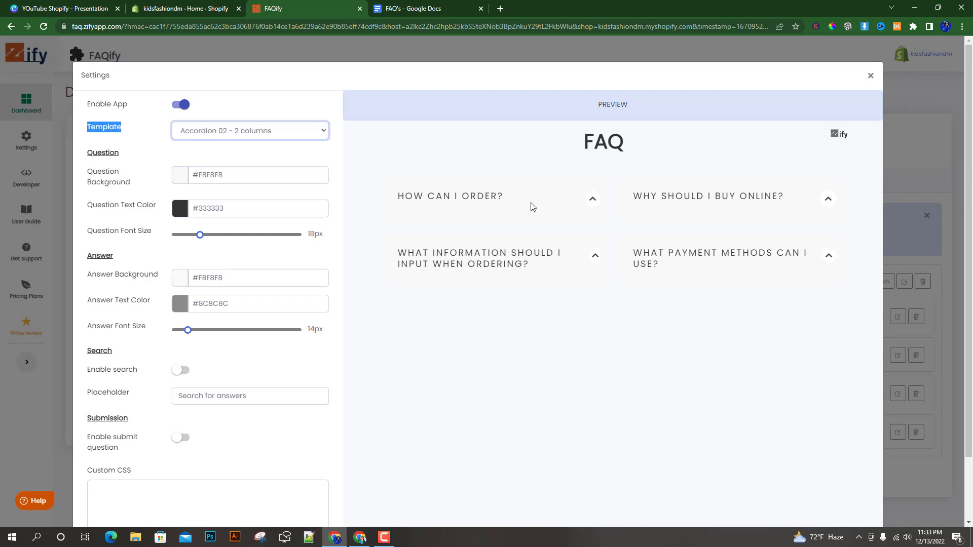
{"action": "left_click", "coordinate": [307, 130]}
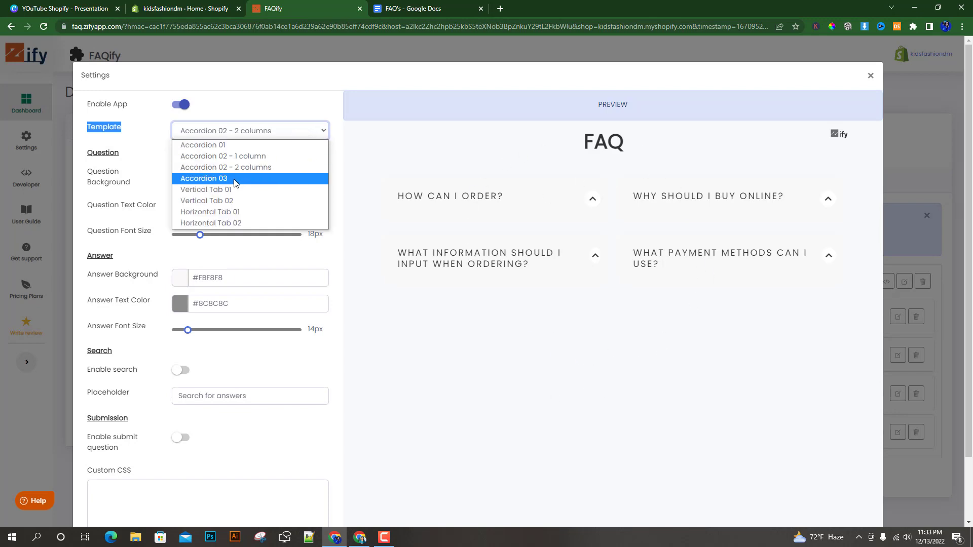
{"action": "left_click", "coordinate": [235, 179]}
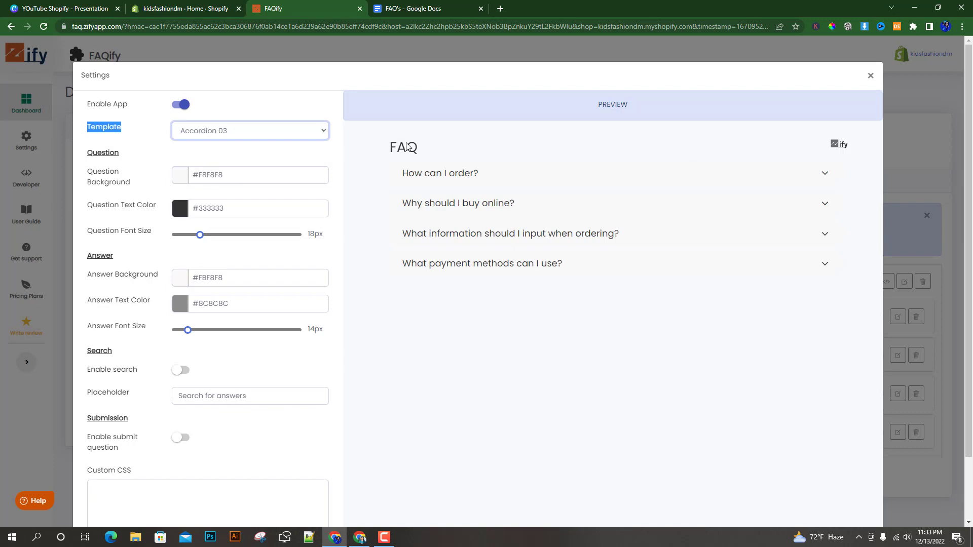
{"action": "left_click", "coordinate": [259, 131]}
{"action": "left_click", "coordinate": [238, 145]}
{"action": "left_click", "coordinate": [322, 131]}
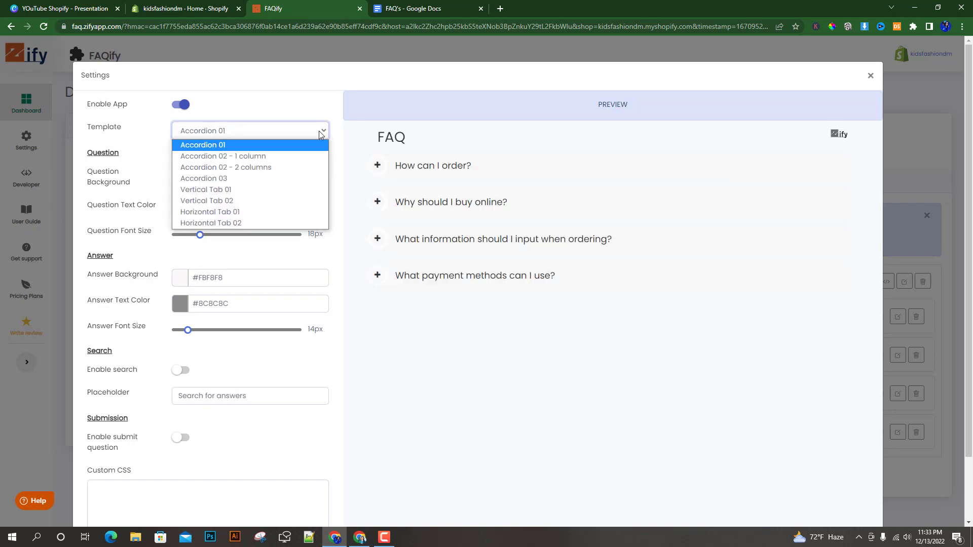
{"action": "left_click", "coordinate": [210, 148]}
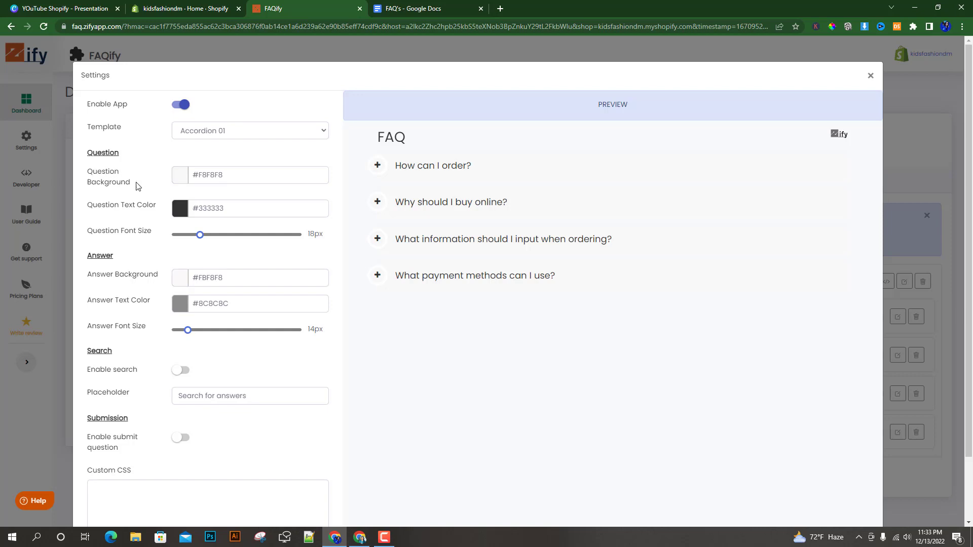
Try the orange-red #F85025 as question background and preview the "How can I order?" answer with it.
{"action": "left_click", "coordinate": [181, 175]}
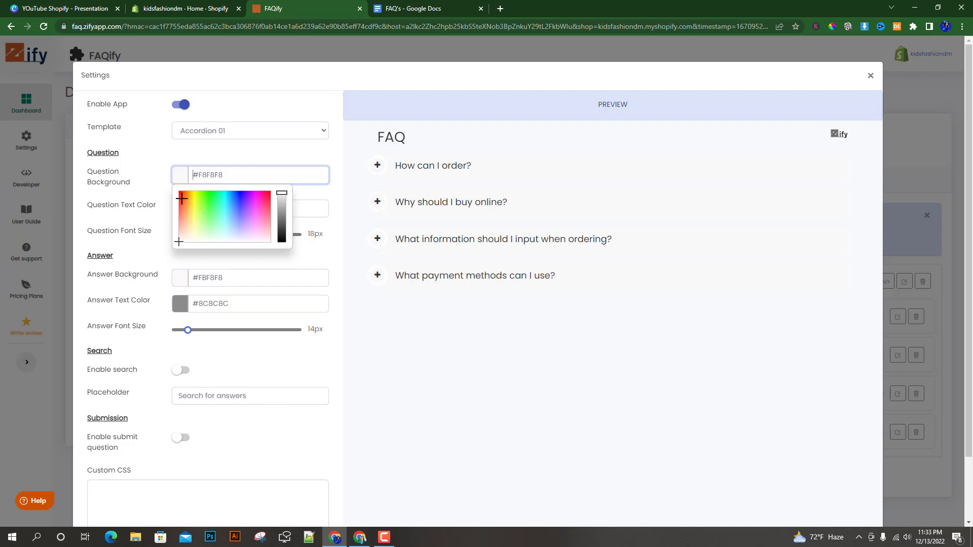
{"action": "left_click", "coordinate": [181, 198]}
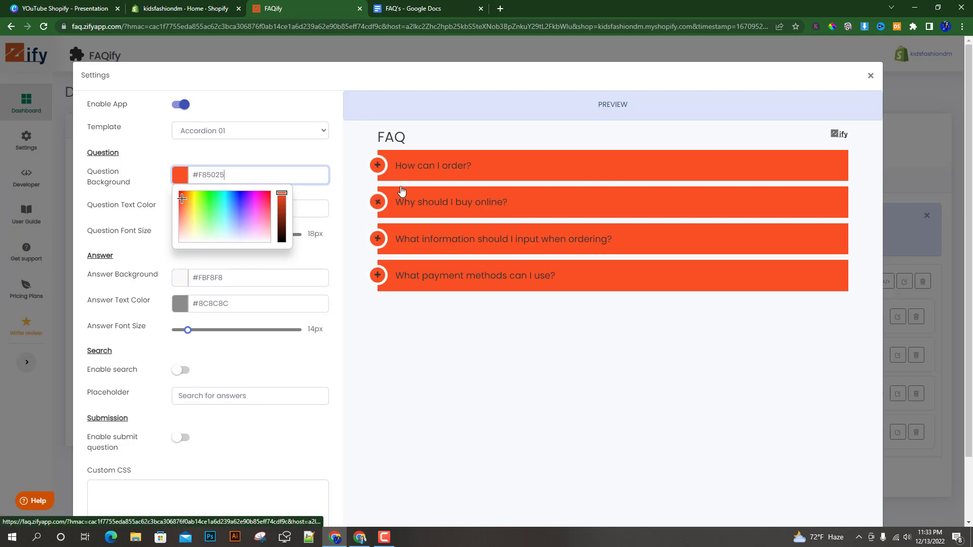
{"action": "left_click", "coordinate": [379, 170]}
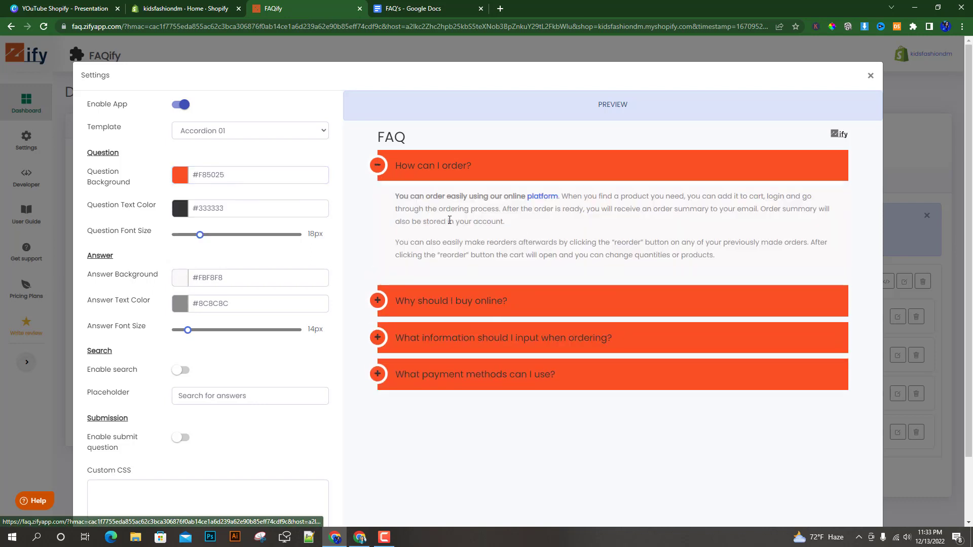
{"action": "left_click", "coordinate": [377, 165]}
Try the blue #142AF8 as question background and replace it with the light pink #F8C8C4.
{"action": "left_click", "coordinate": [181, 173]}
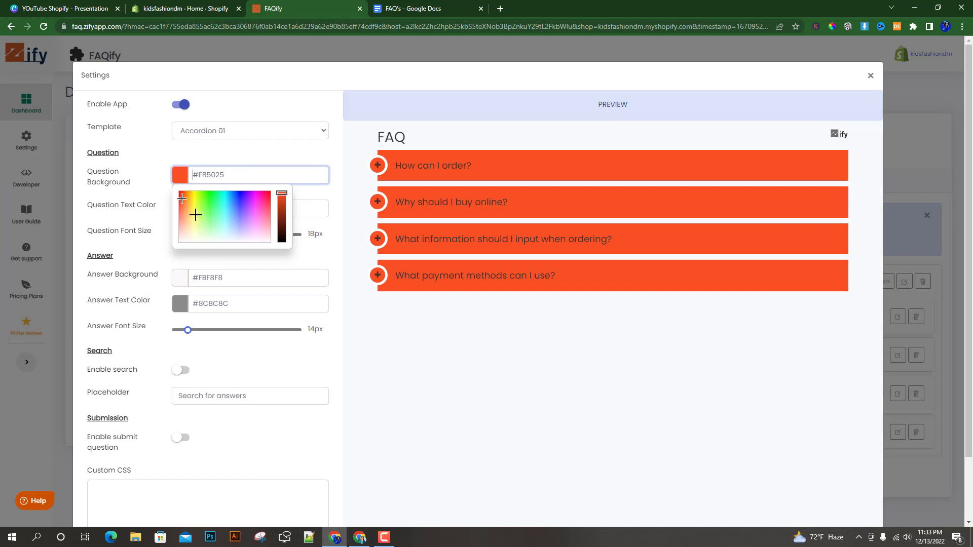
{"action": "left_click", "coordinate": [238, 195]}
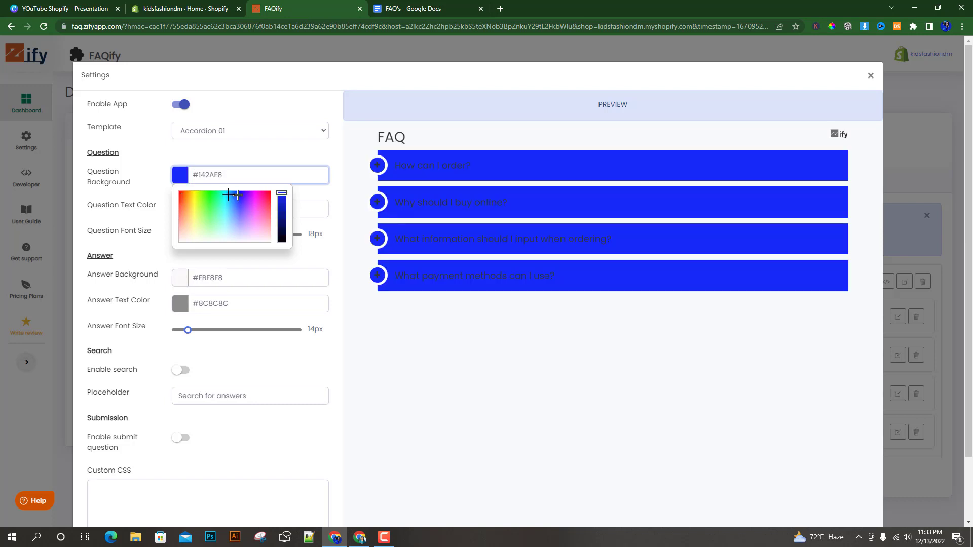
{"action": "left_click", "coordinate": [180, 230]}
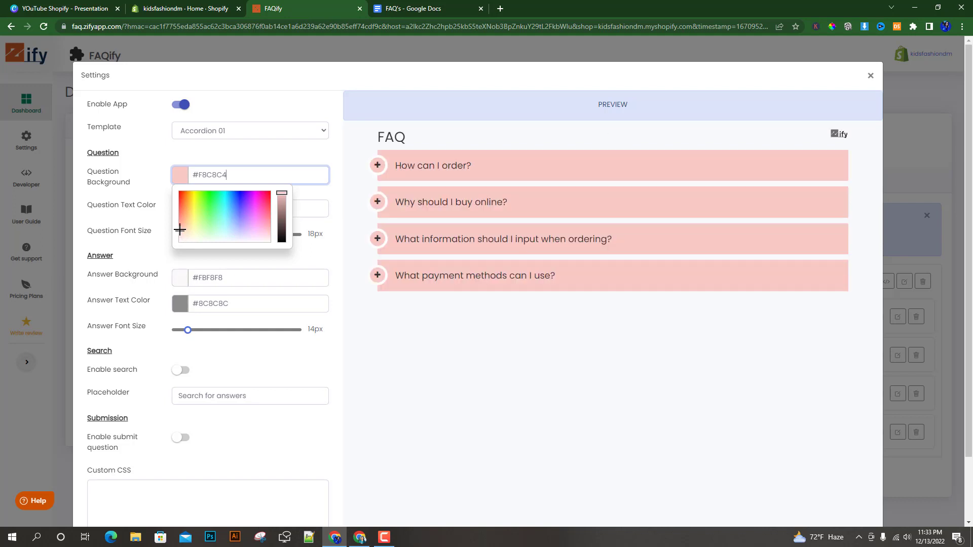
{"action": "left_click", "coordinate": [283, 157]}
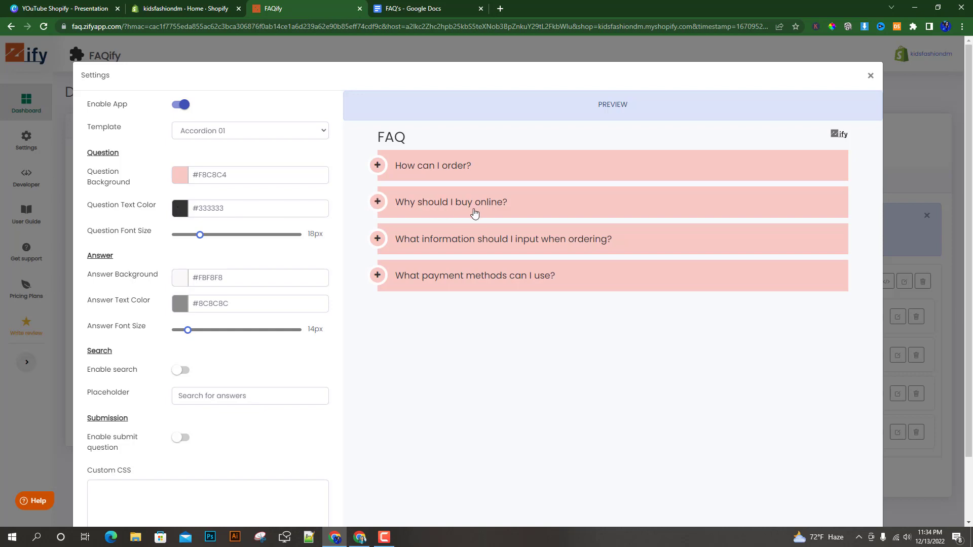
Look at the question text color choices, preview the "How can I order?" answer, and close the settings without saving.
{"action": "left_click", "coordinate": [177, 210]}
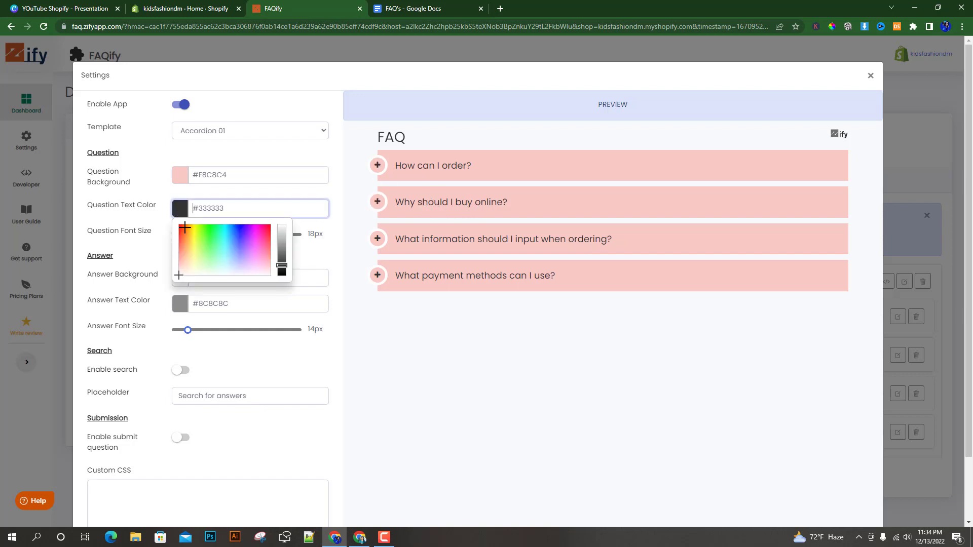
{"action": "left_click", "coordinate": [250, 195]}
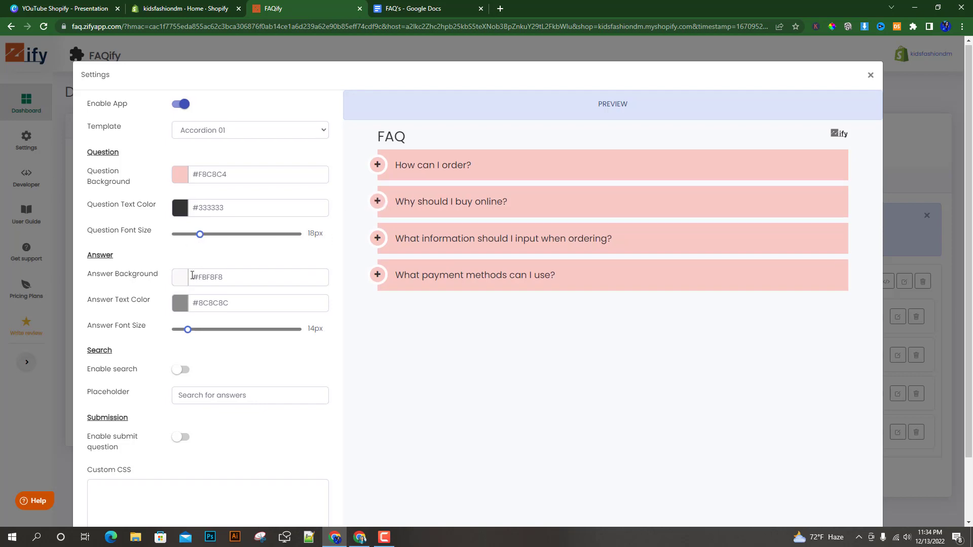
{"action": "scroll", "coordinate": [192, 275], "scroll_direction": "down", "scroll_amount": 1}
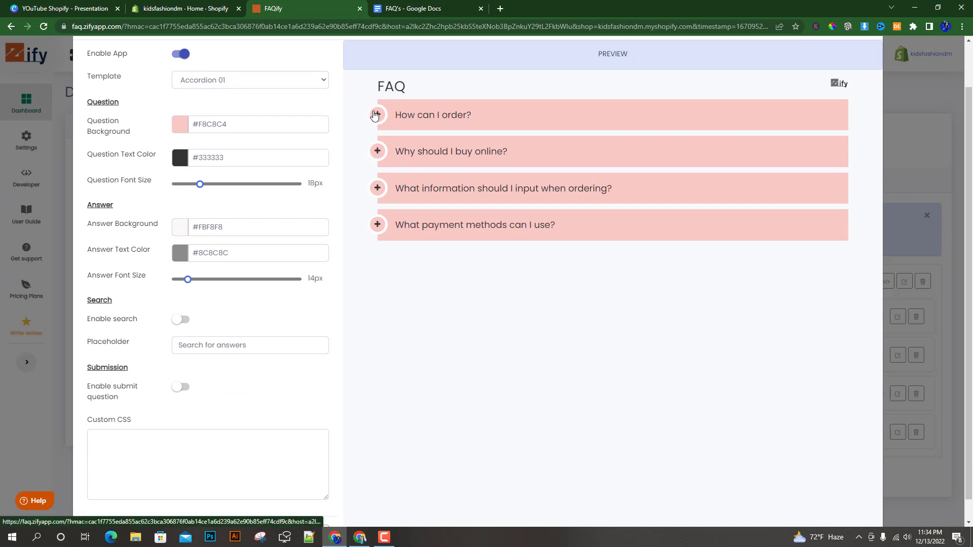
{"action": "left_click", "coordinate": [377, 114]}
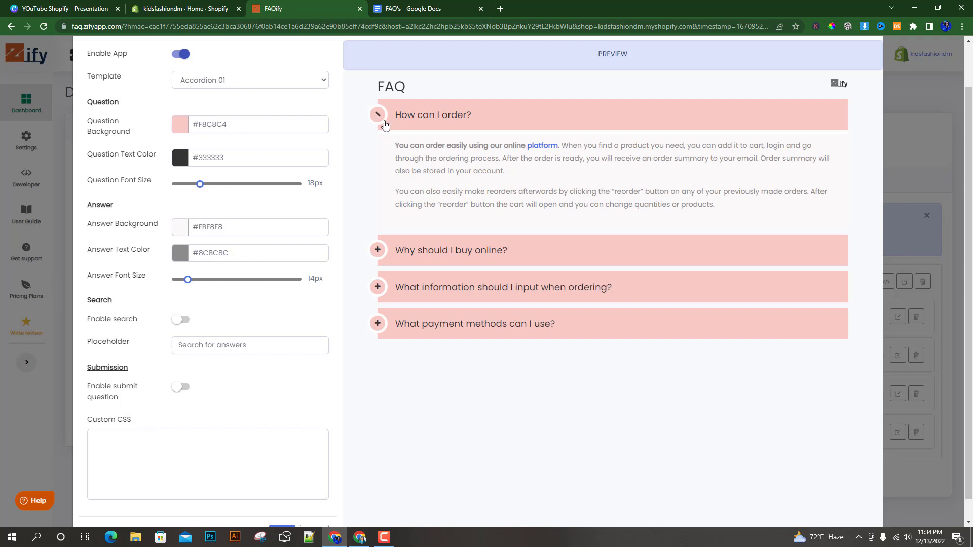
{"action": "scroll", "coordinate": [386, 125], "scroll_direction": "up", "scroll_amount": 1}
{"action": "left_click", "coordinate": [869, 75]}
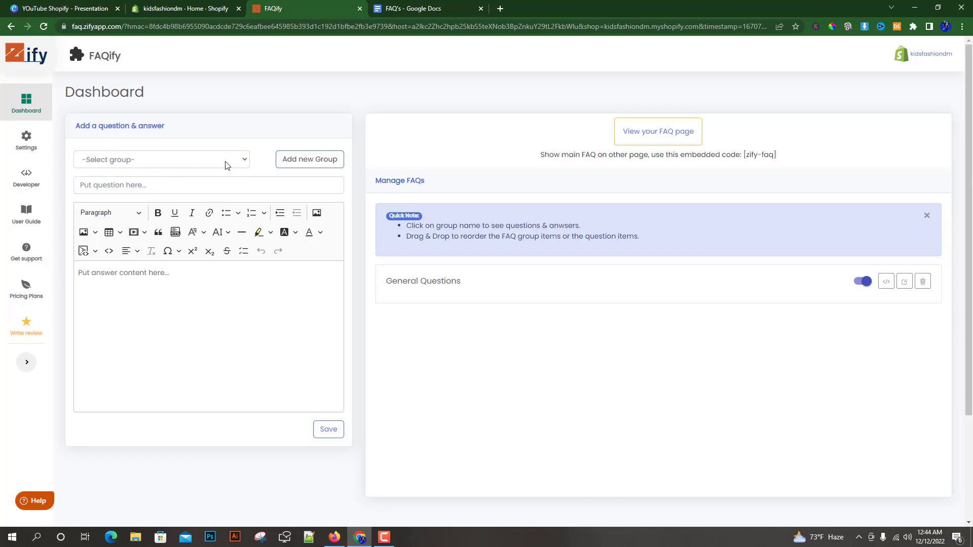
Choose the General Questions group for the new question and rename that group to "FAQ".
{"action": "left_click", "coordinate": [243, 162]}
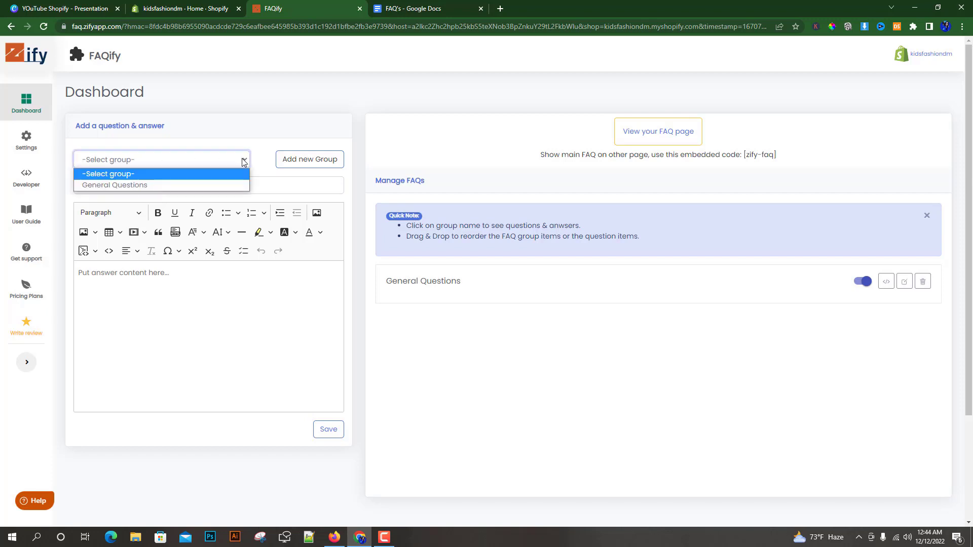
{"action": "left_click", "coordinate": [120, 187]}
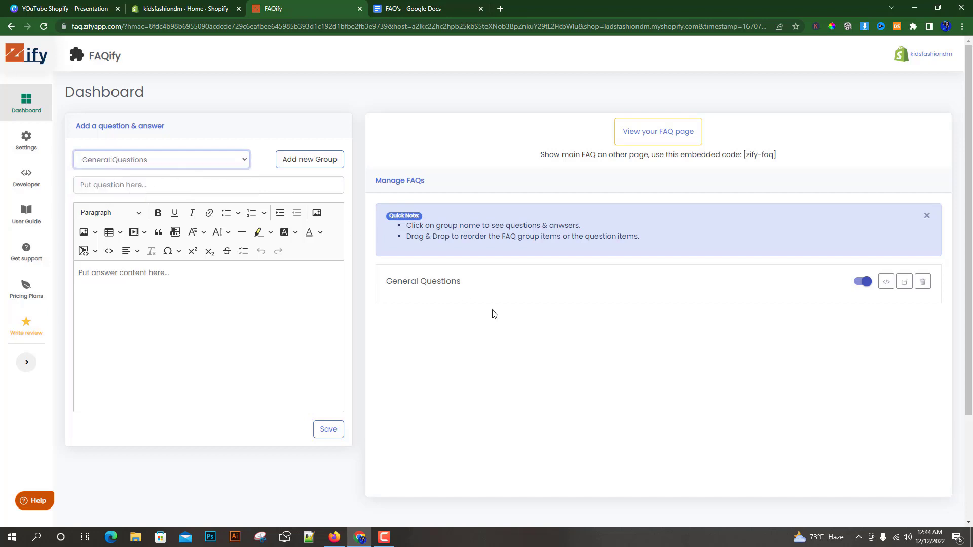
{"action": "left_click_drag", "start_coordinate": [376, 286], "coordinate": [399, 284]}
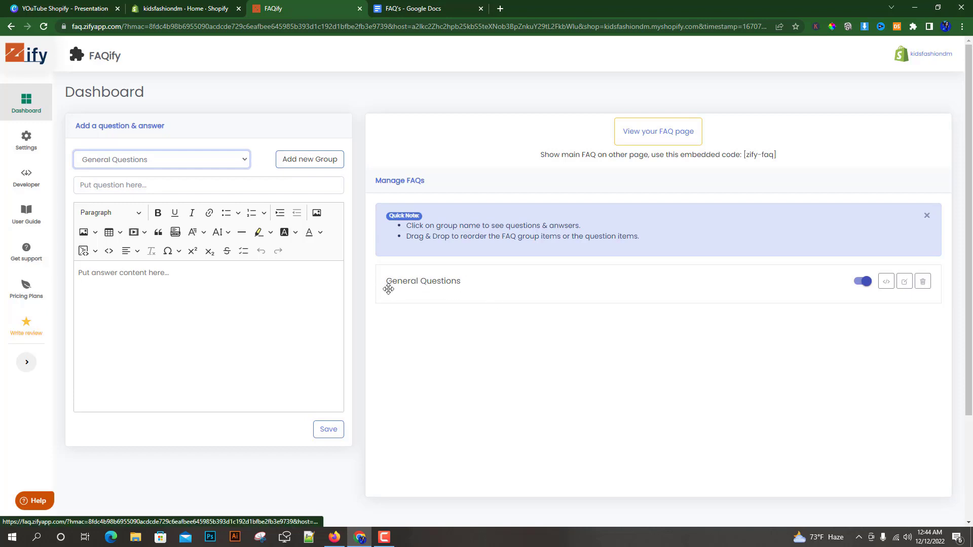
{"action": "left_click", "coordinate": [904, 281]}
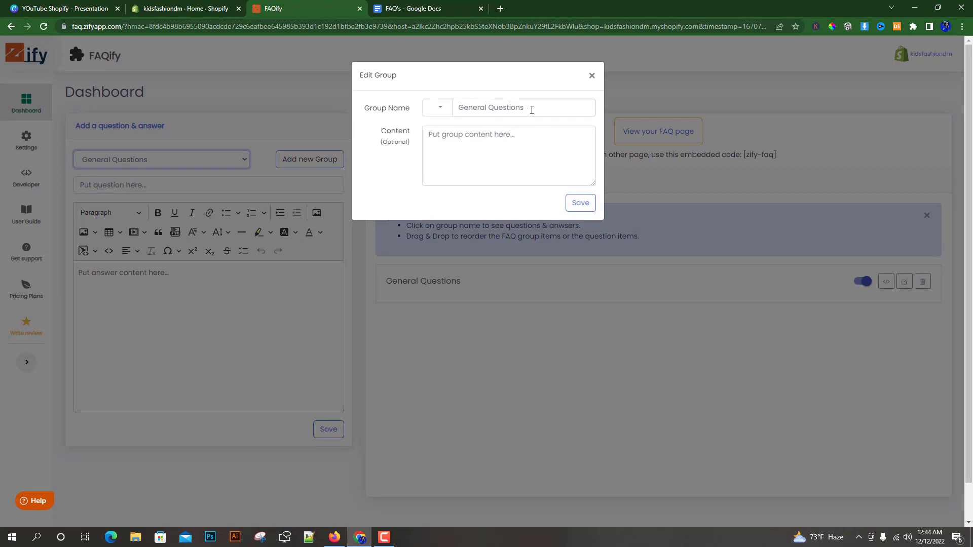
{"action": "left_click_drag", "start_coordinate": [530, 109], "coordinate": [460, 108]}
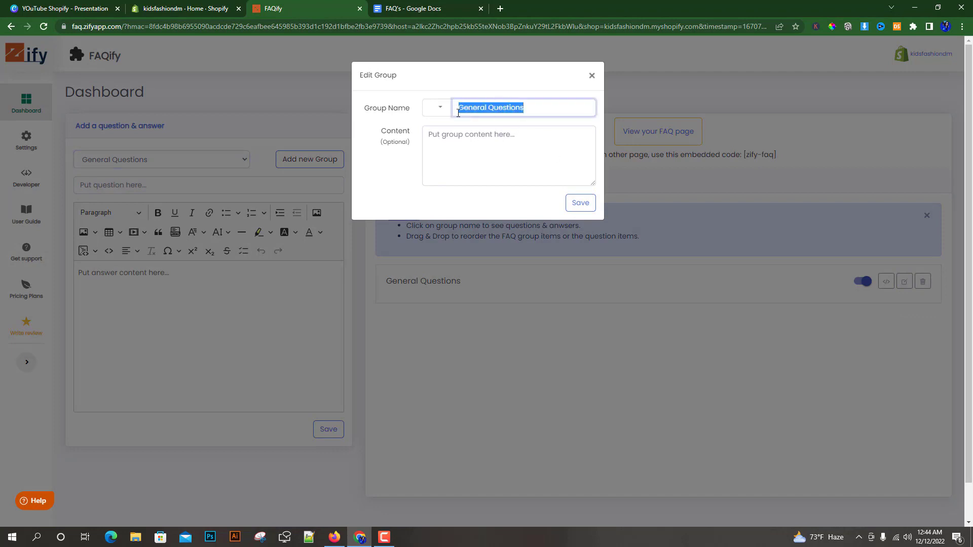
{"action": "type", "text": "FAQ"}
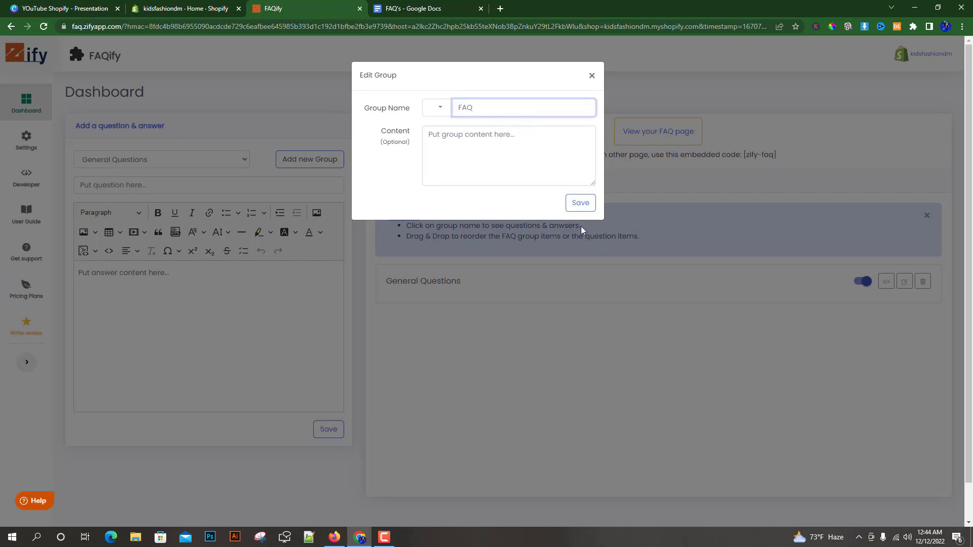
{"action": "left_click", "coordinate": [580, 202]}
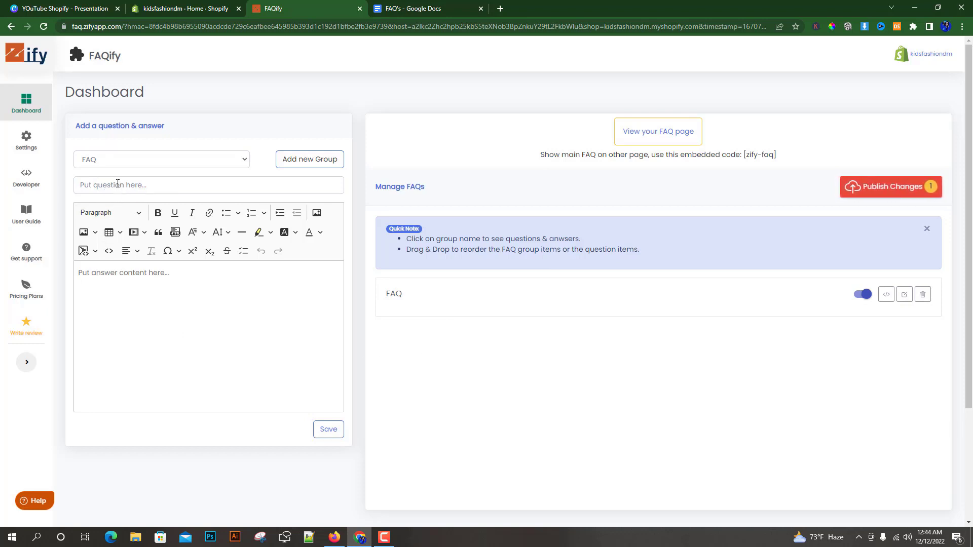
Switch to the FAQ's document in Google Docs and copy the first question, "How can I order".
{"action": "left_click", "coordinate": [118, 184]}
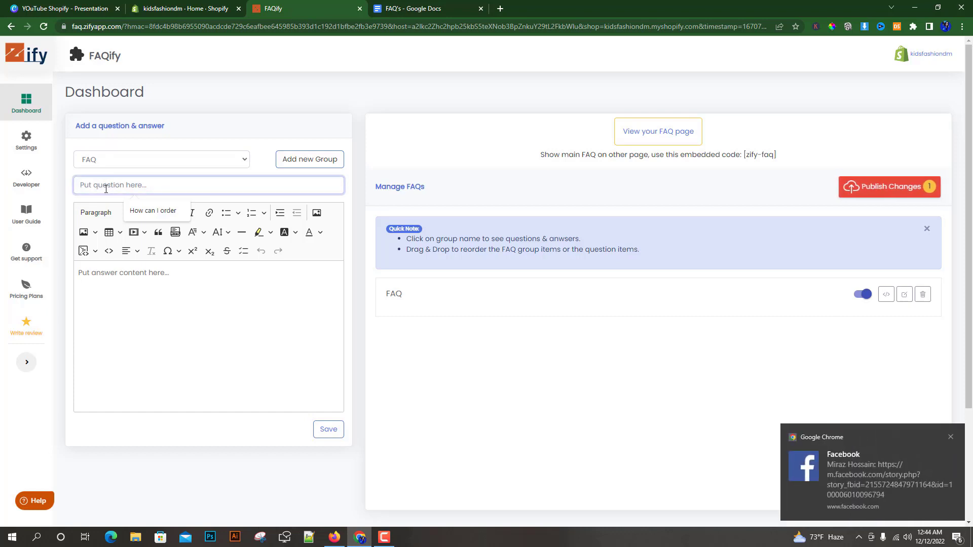
{"action": "left_click", "coordinate": [100, 279]}
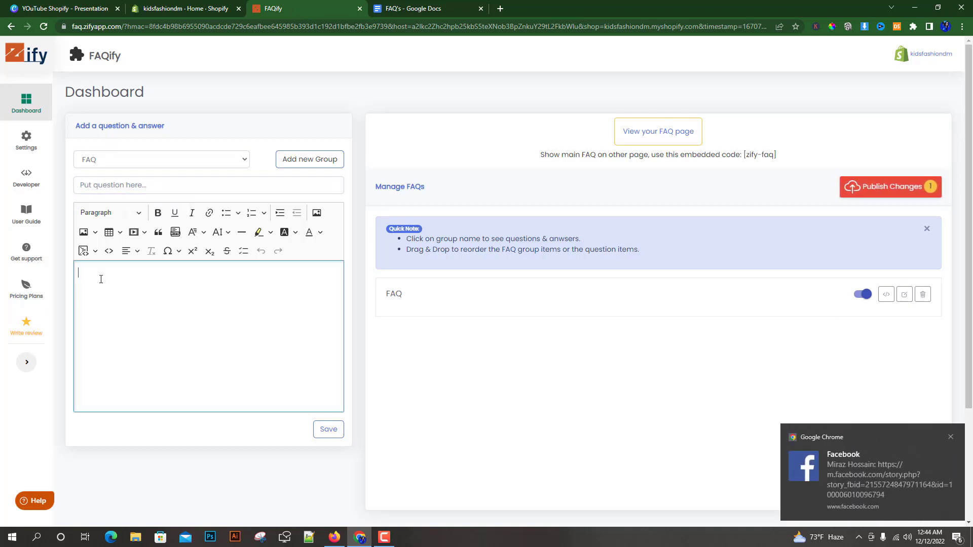
{"action": "left_click", "coordinate": [414, 7]}
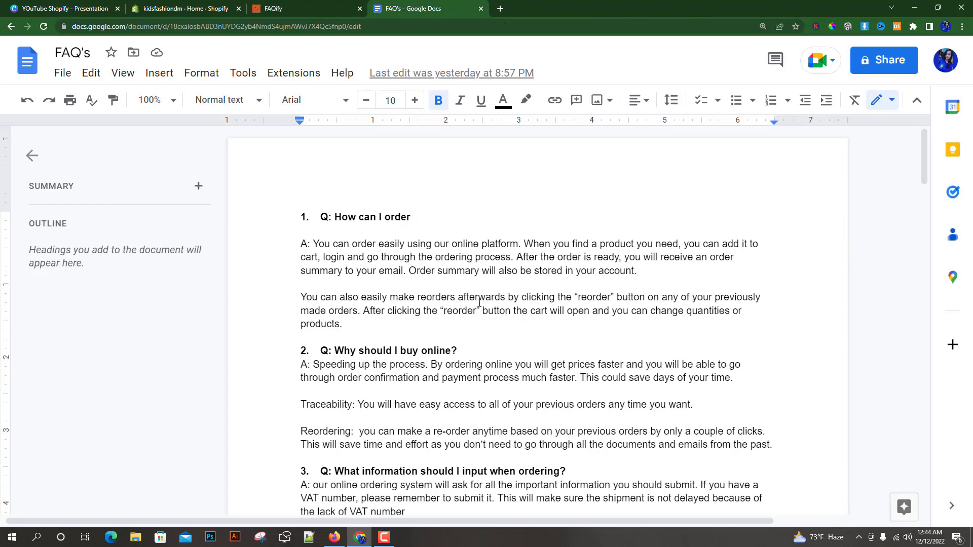
{"action": "scroll", "coordinate": [515, 310], "scroll_direction": "down", "scroll_amount": 7}
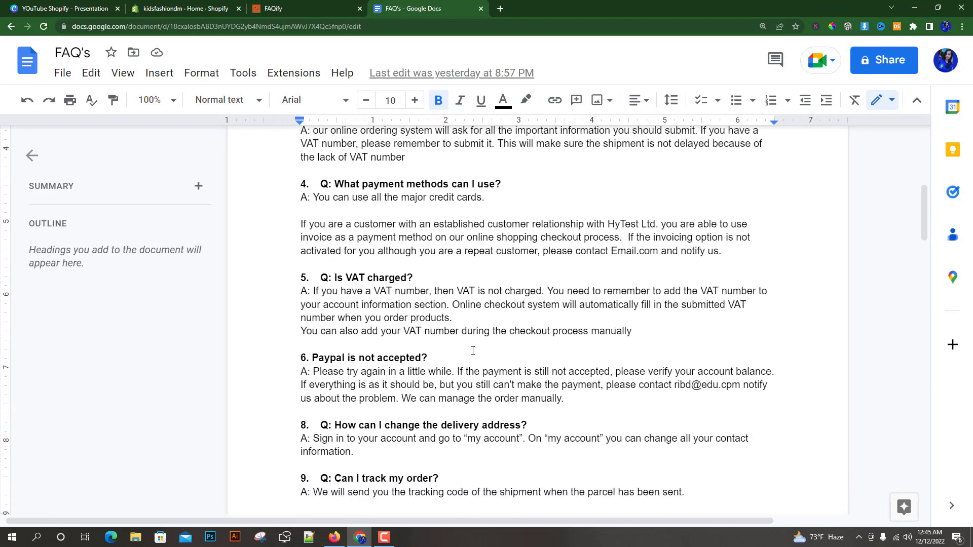
{"action": "scroll", "coordinate": [473, 403], "scroll_direction": "up", "scroll_amount": 7}
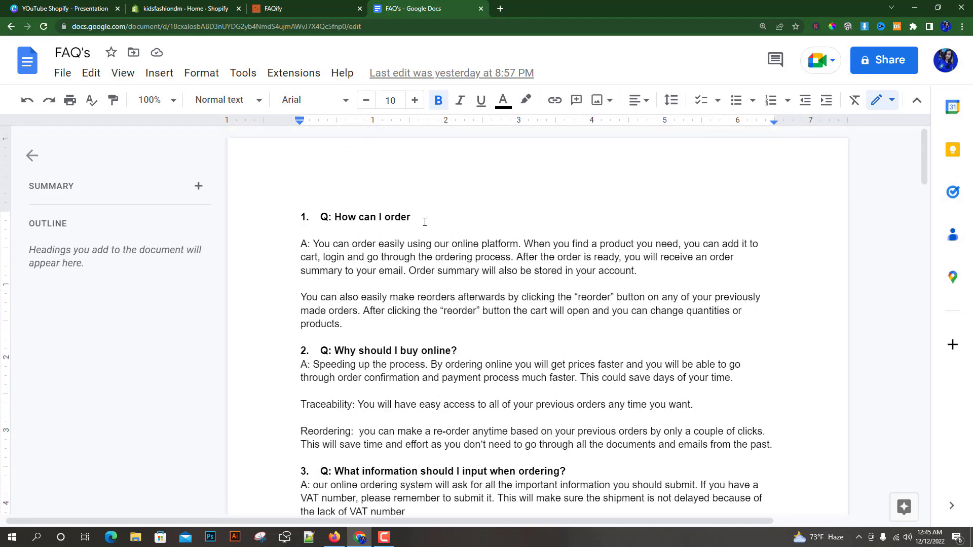
{"action": "left_click_drag", "start_coordinate": [410, 217], "coordinate": [337, 214]}
{"action": "right_click", "coordinate": [353, 218]}
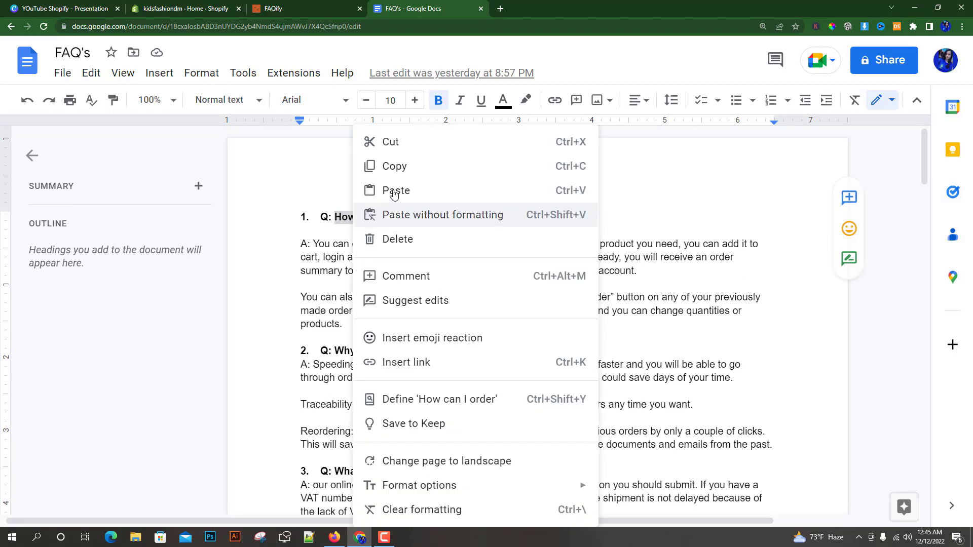
{"action": "left_click", "coordinate": [391, 166]}
Return to FAQify and enter the copied text as the question, "How can I order?".
{"action": "left_click", "coordinate": [196, 6]}
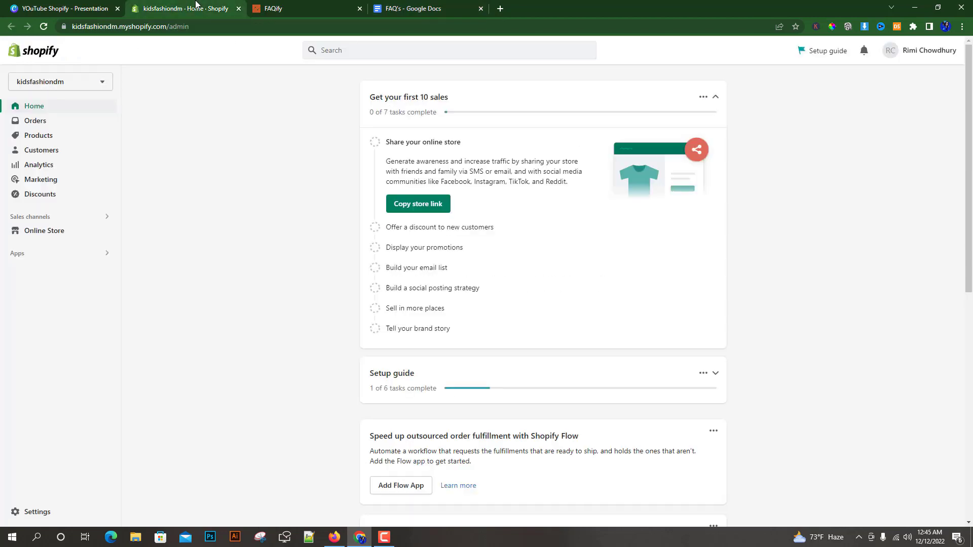
{"action": "left_click", "coordinate": [271, 7]}
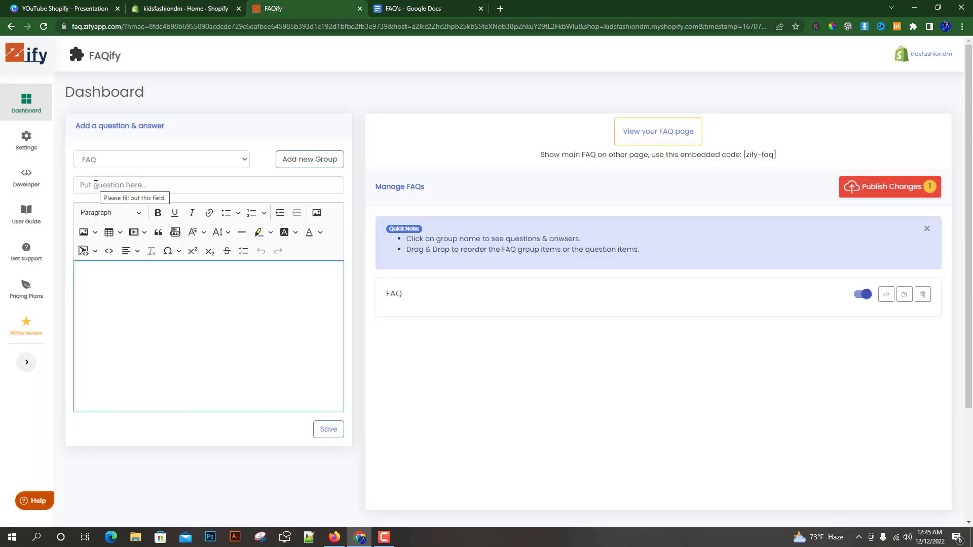
{"action": "left_click", "coordinate": [96, 185]}
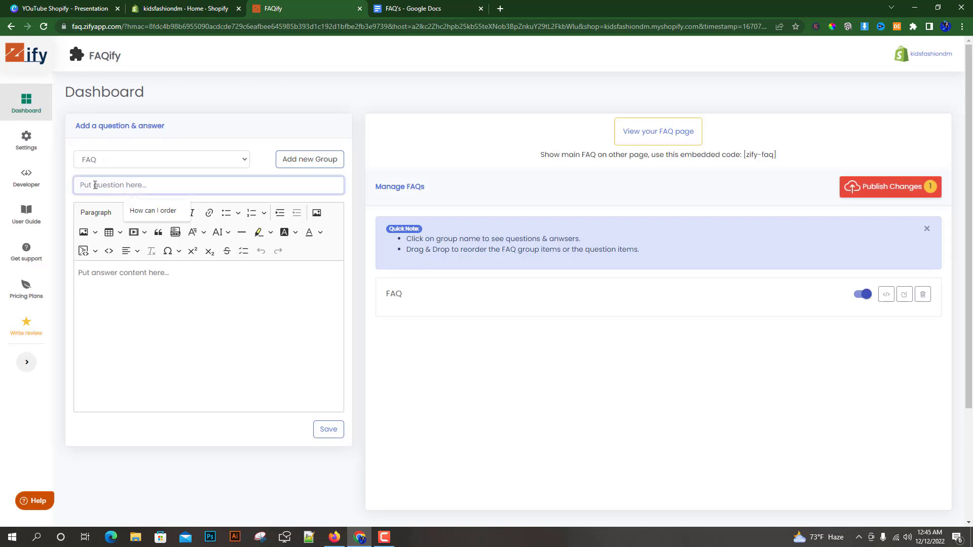
{"action": "right_click", "coordinate": [93, 186]}
{"action": "left_click", "coordinate": [117, 265]}
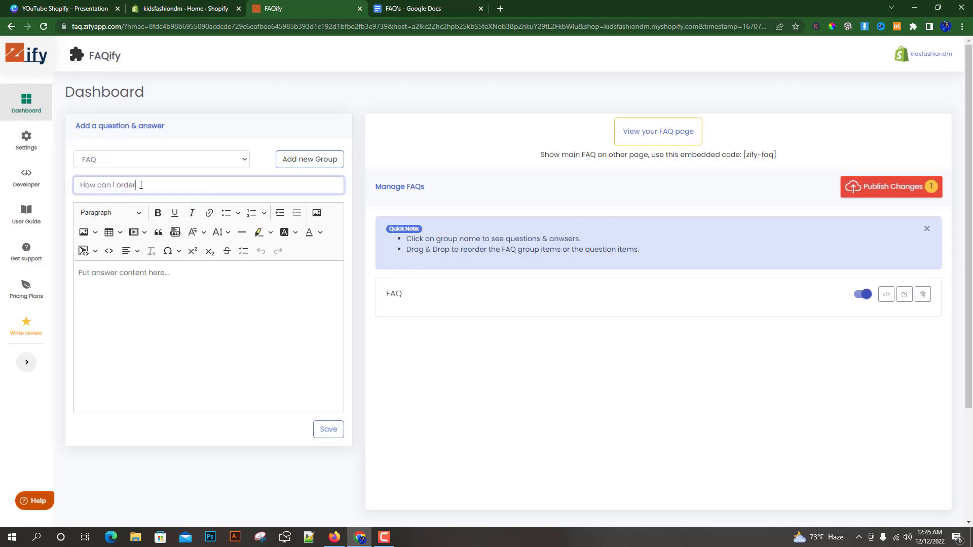
Copy both answer paragraphs of the first question from the Google Docs document and paste them as the answer content in FAQify.
{"action": "left_click", "coordinate": [101, 276]}
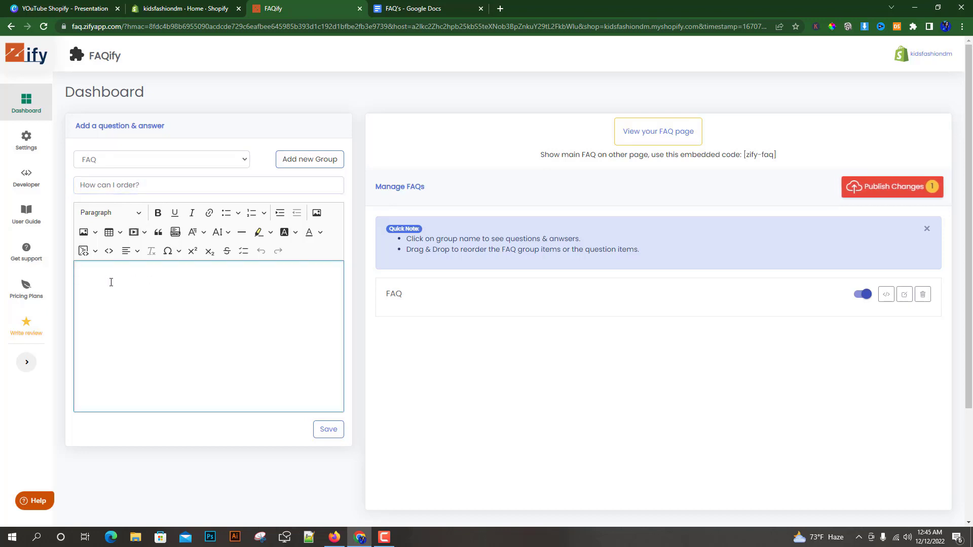
{"action": "left_click", "coordinate": [415, 6]}
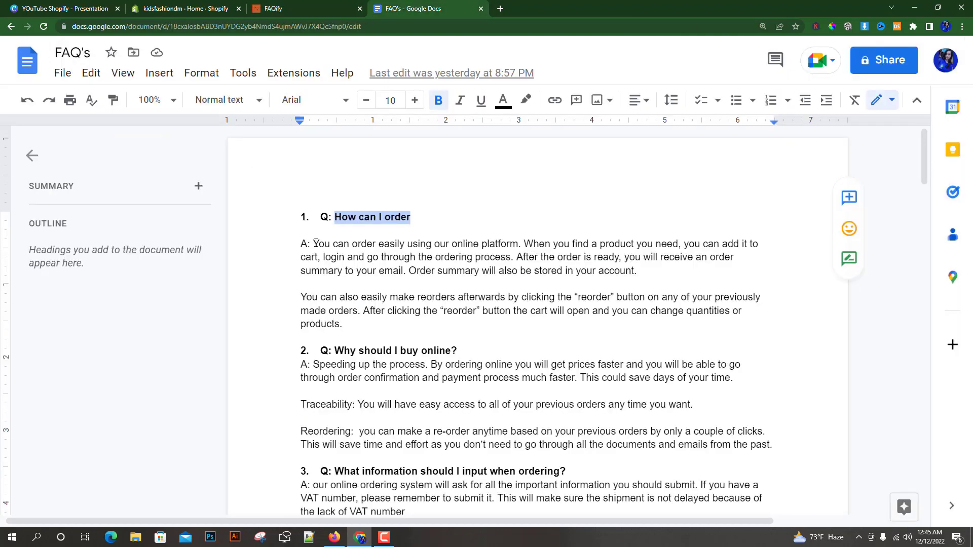
{"action": "left_click_drag", "start_coordinate": [315, 243], "coordinate": [345, 324]}
{"action": "right_click", "coordinate": [368, 267]}
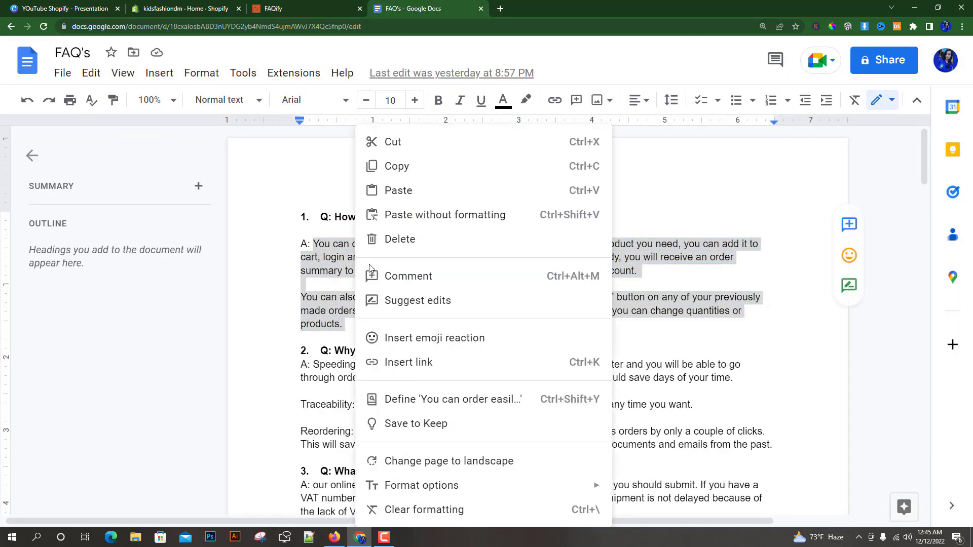
{"action": "left_click", "coordinate": [395, 167]}
{"action": "left_click", "coordinate": [274, 8]}
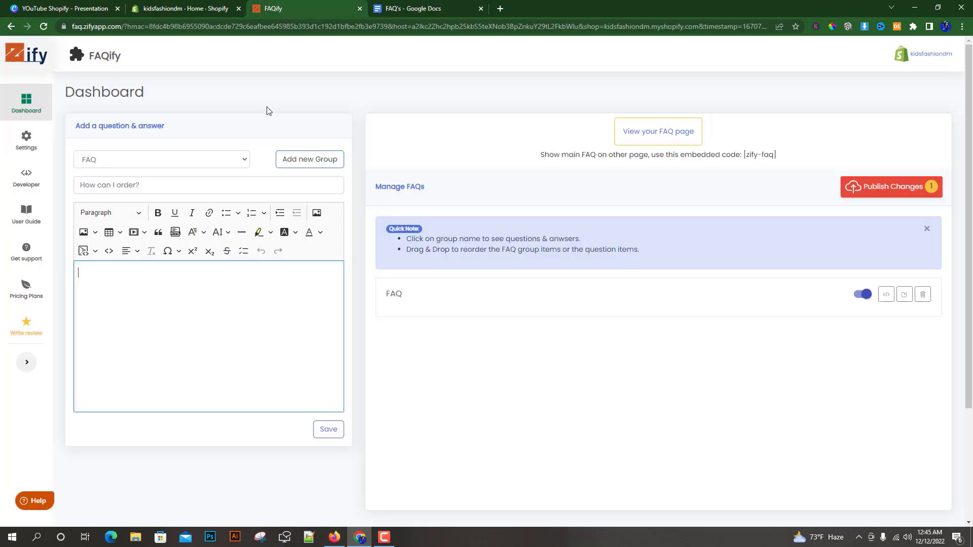
{"action": "right_click", "coordinate": [97, 283]}
{"action": "left_click", "coordinate": [131, 364]}
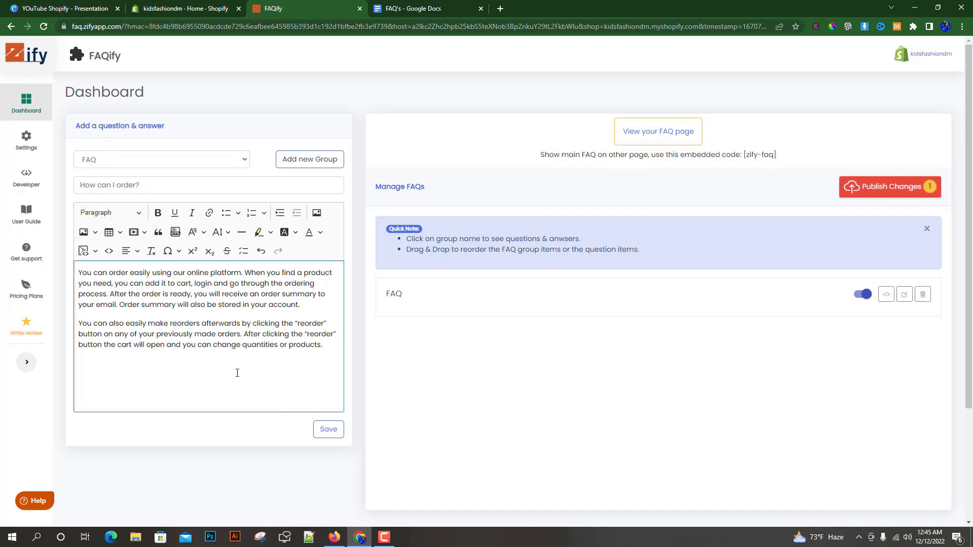
Examine the paragraph and heading styles available for the answer text without changing the style.
{"action": "left_click_drag", "start_coordinate": [339, 353], "coordinate": [94, 294]}
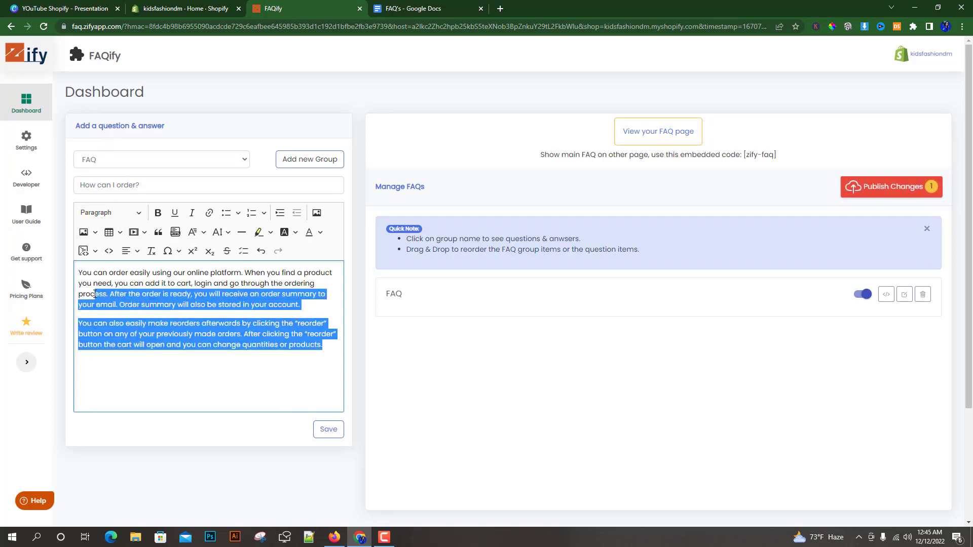
{"action": "left_click", "coordinate": [80, 271]}
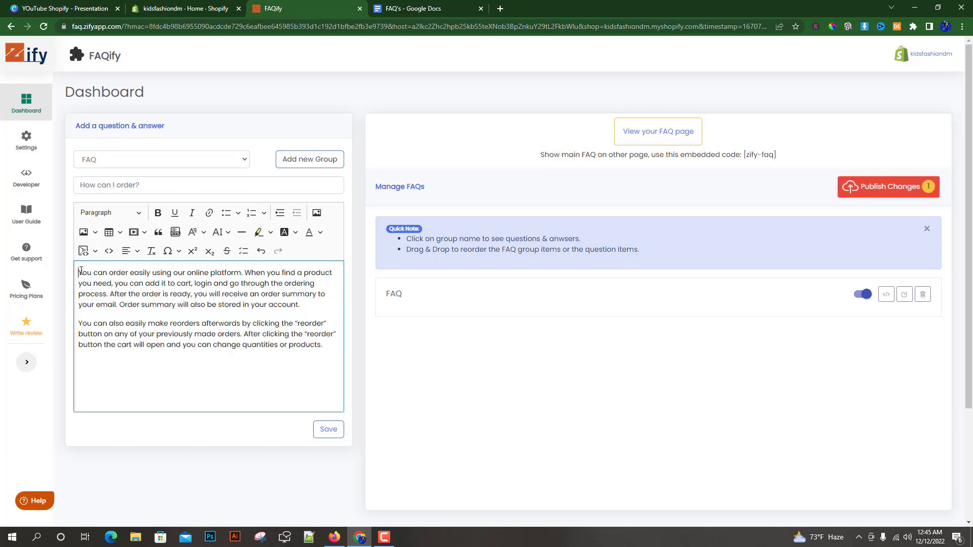
{"action": "left_click", "coordinate": [139, 216]}
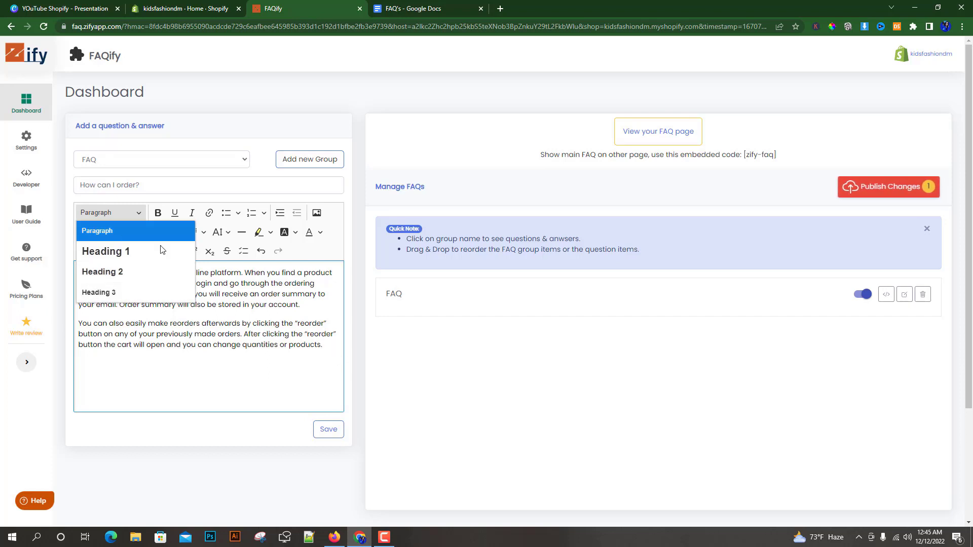
{"action": "left_click", "coordinate": [327, 347]}
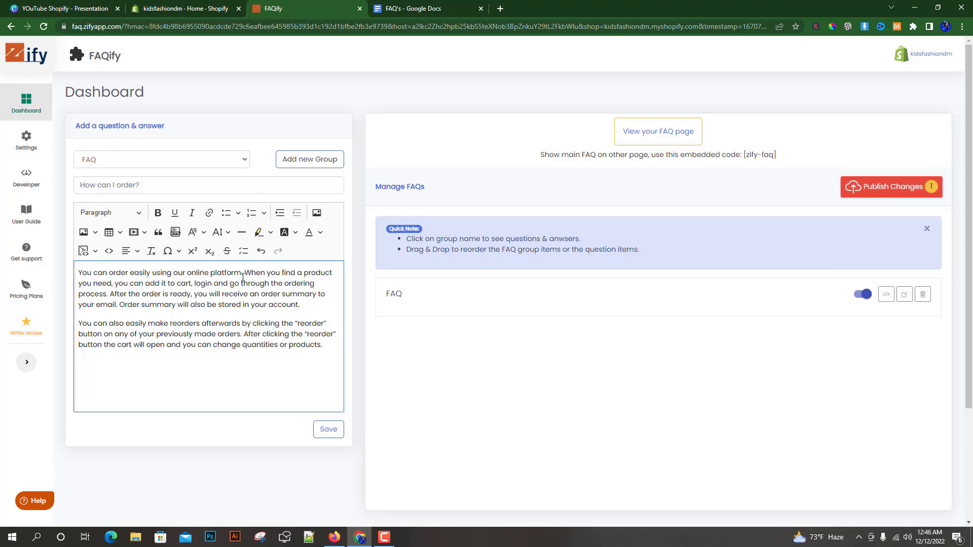
Make the phrase "You can order easily using our online platform" in the answer bold.
{"action": "left_click_drag", "start_coordinate": [79, 273], "coordinate": [242, 274]}
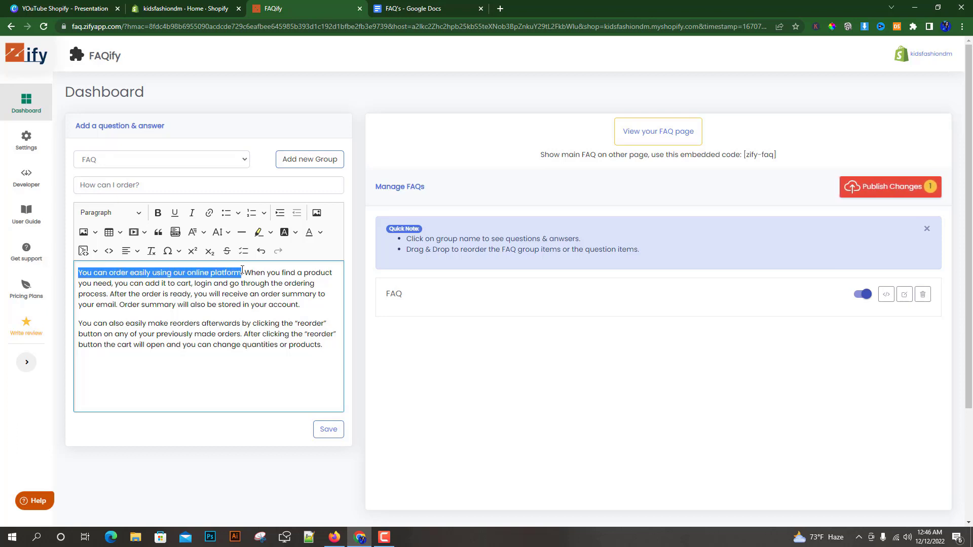
{"action": "left_click", "coordinate": [158, 213]}
{"action": "left_click", "coordinate": [185, 283]}
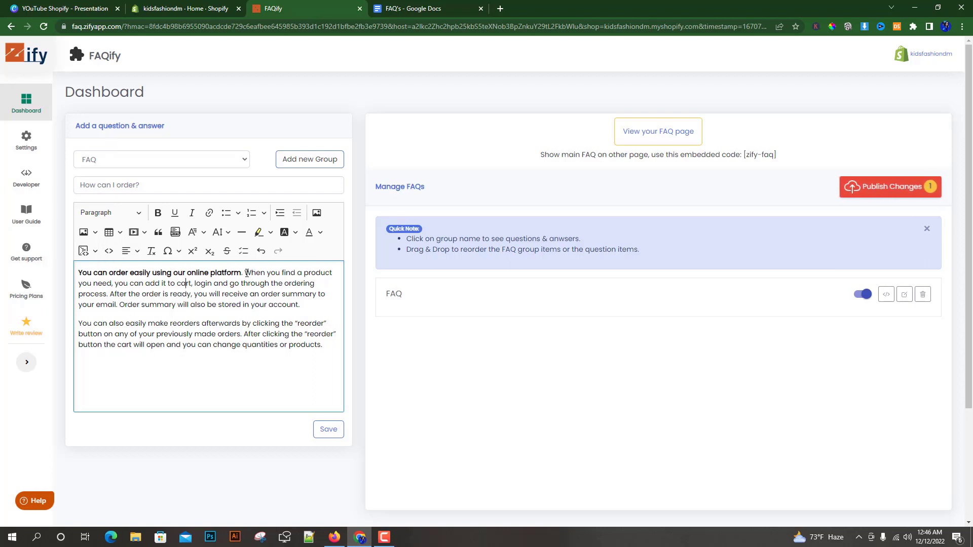
Try to add a link to the word "platform" in the answer with an empty URL.
{"action": "left_click_drag", "start_coordinate": [210, 274], "coordinate": [244, 272]}
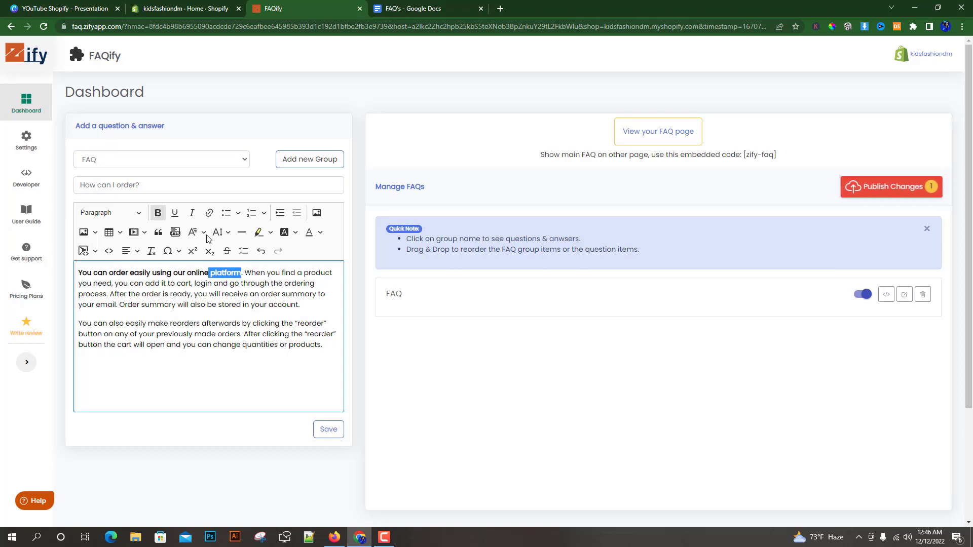
{"action": "left_click", "coordinate": [210, 215]}
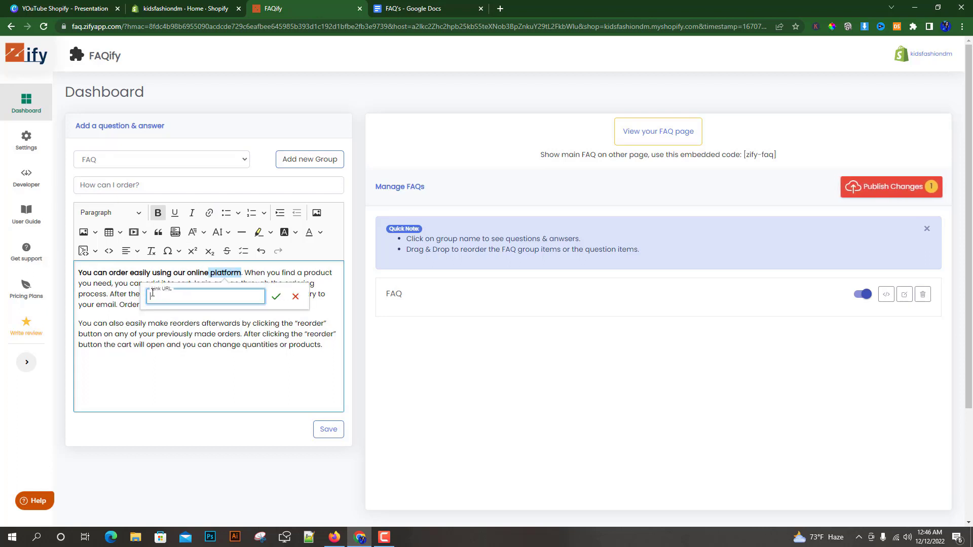
{"action": "left_click", "coordinate": [276, 299]}
{"action": "left_click", "coordinate": [231, 307]}
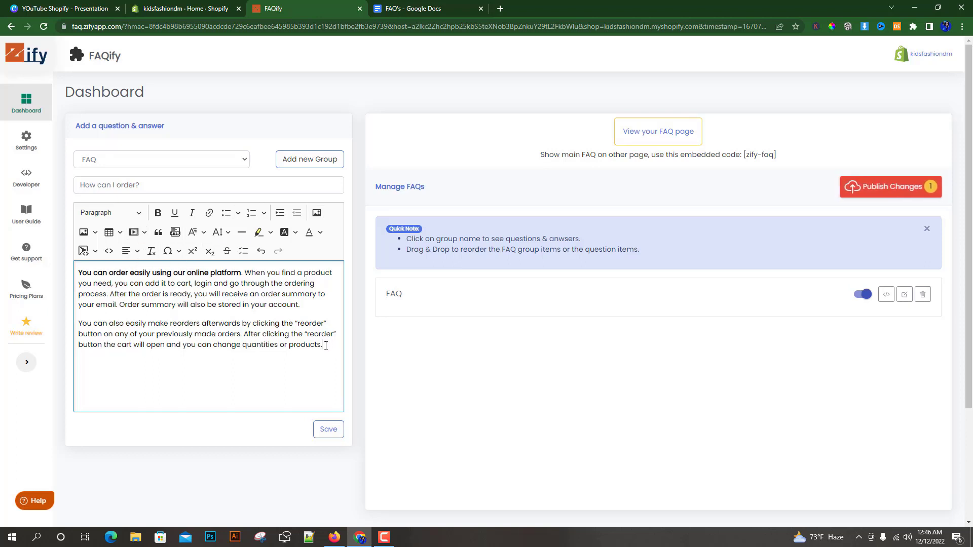
Try a yellow highlight on the whole answer and remove it from both paragraphs.
{"action": "left_click_drag", "start_coordinate": [326, 345], "coordinate": [77, 278]}
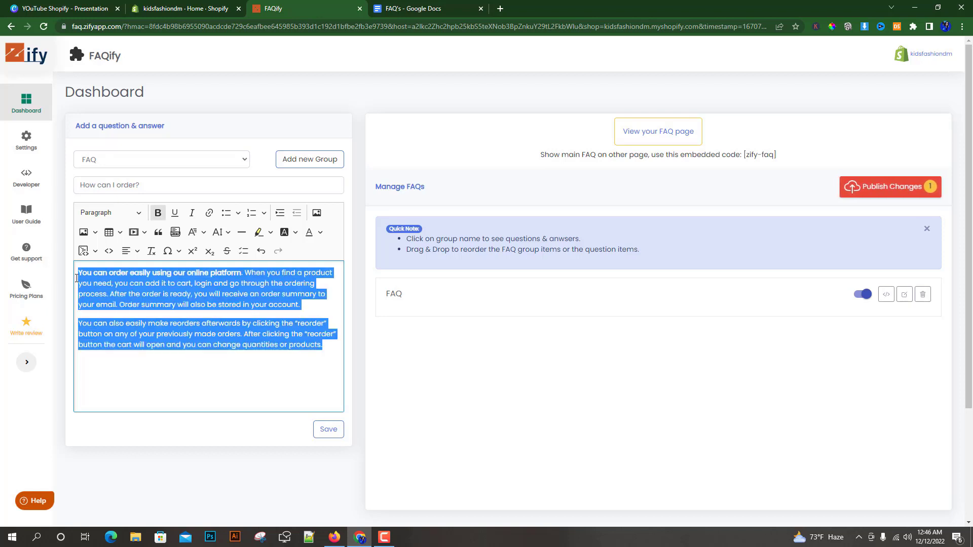
{"action": "left_click", "coordinate": [258, 232]}
{"action": "left_click", "coordinate": [284, 332]}
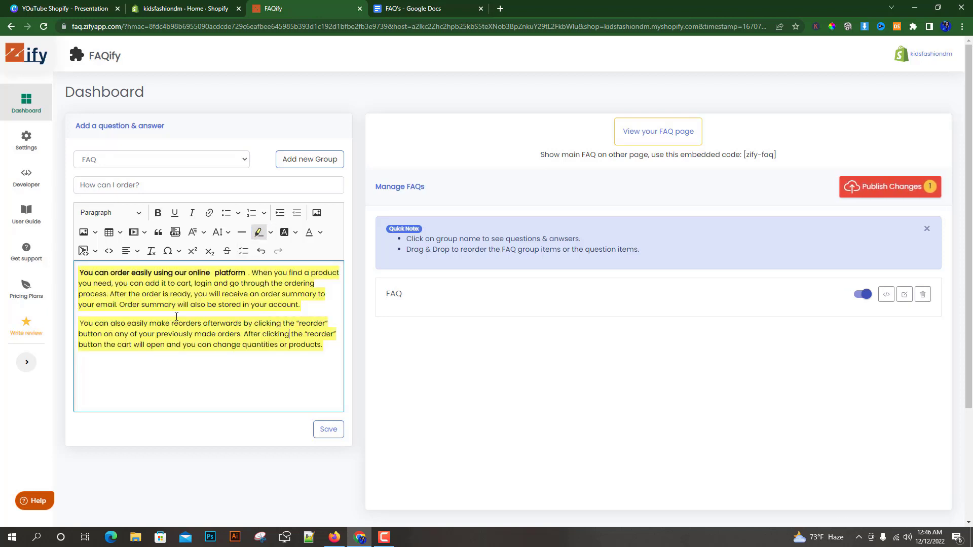
{"action": "left_click", "coordinate": [259, 233]}
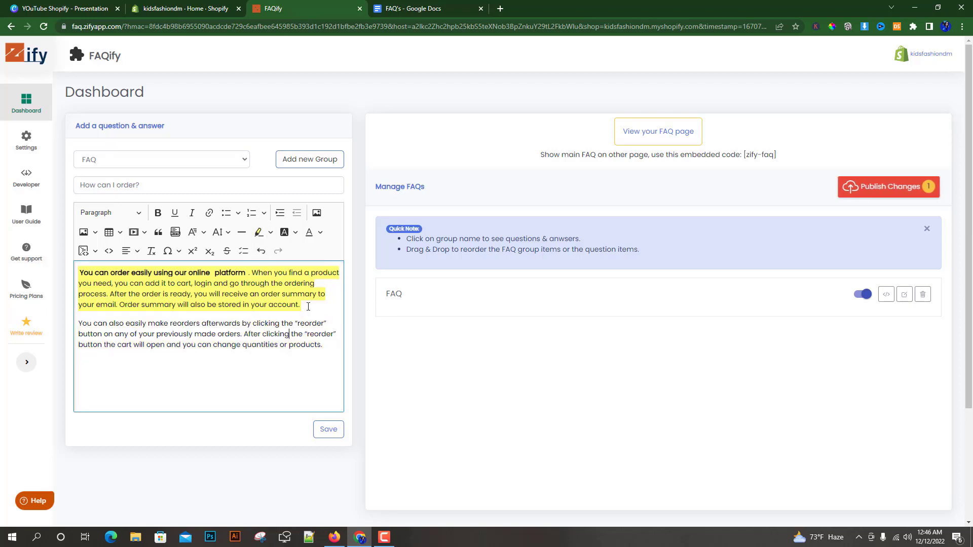
{"action": "left_click", "coordinate": [258, 232]}
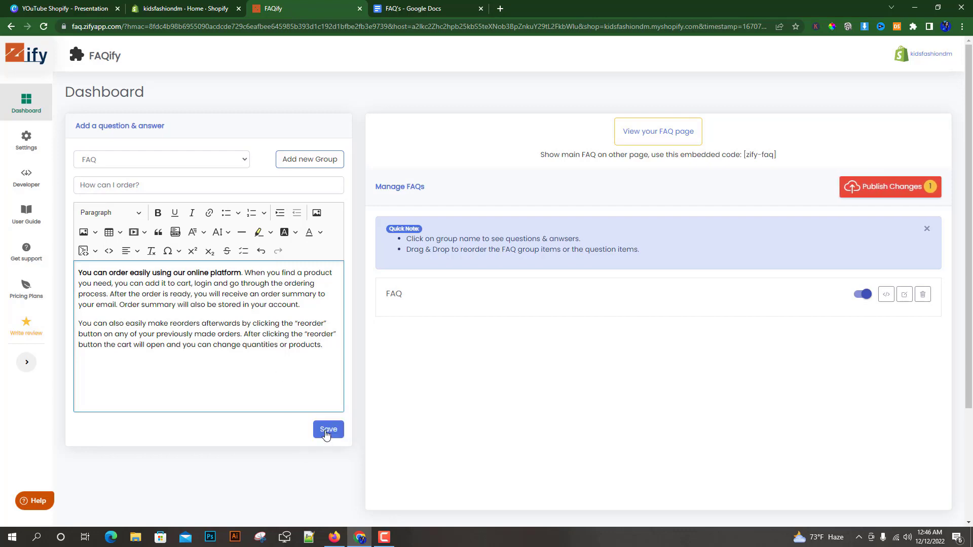
Save the "How can I order?" entry and copy "Why should I buy online?" from the Google Docs file as the new question.
{"action": "left_click", "coordinate": [325, 432]}
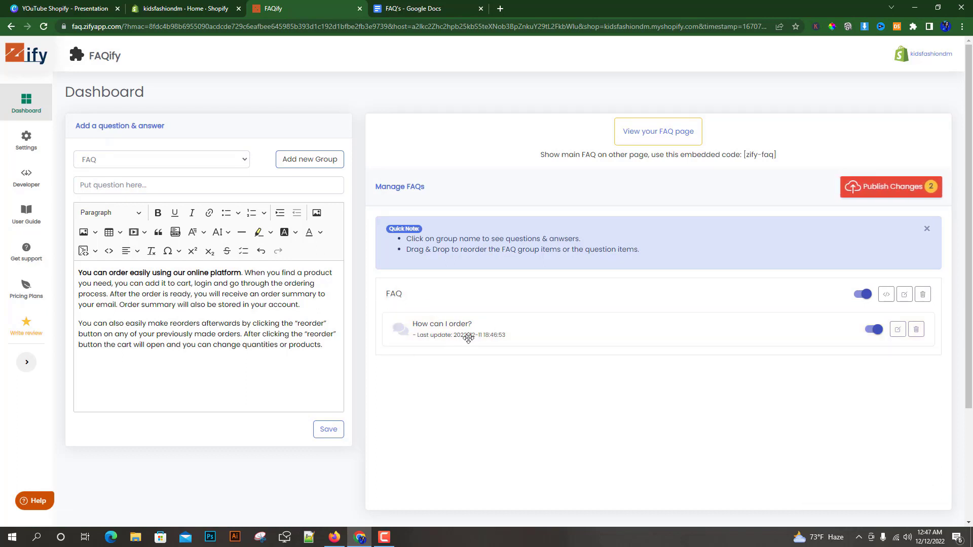
{"action": "left_click", "coordinate": [419, 5]}
{"action": "left_click_drag", "start_coordinate": [462, 349], "coordinate": [332, 351]}
{"action": "key", "text": "ctrl+c"}
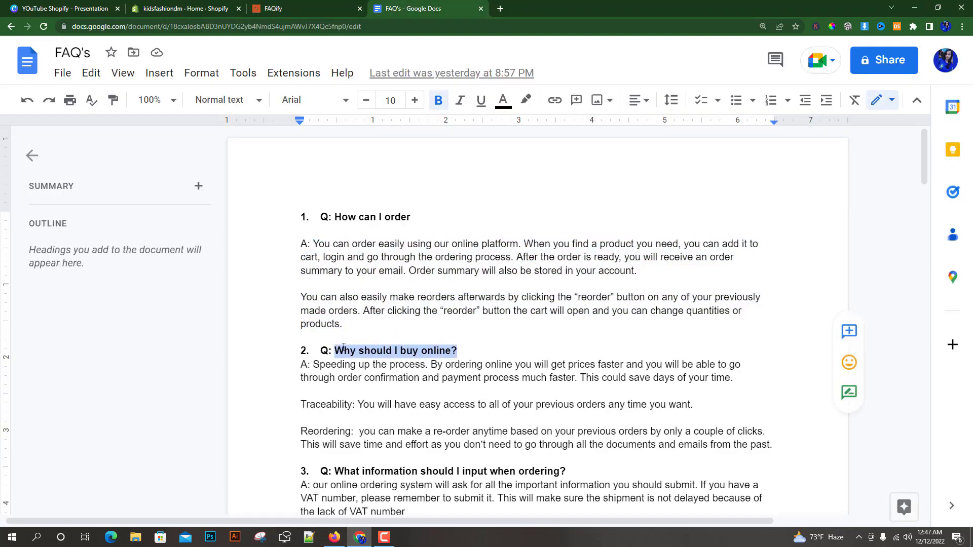
{"action": "left_click", "coordinate": [306, 10]}
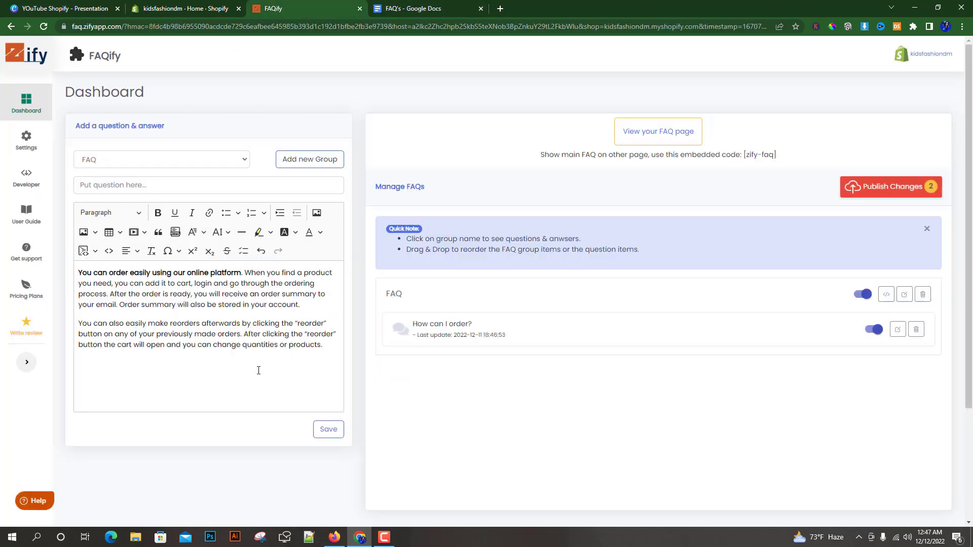
{"action": "left_click", "coordinate": [107, 183]}
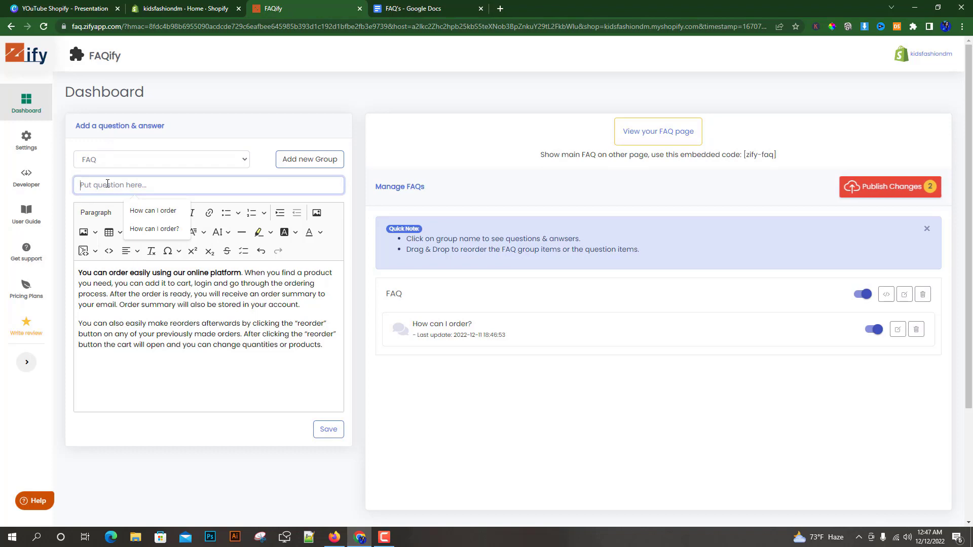
{"action": "key", "text": "ctrl+v"}
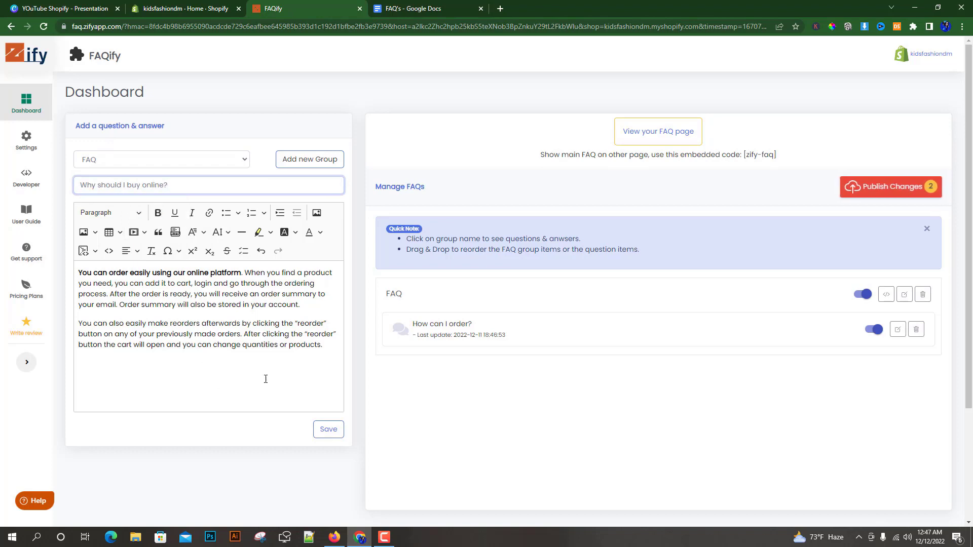
Replace the answer text with the document's full answer to "Why should I buy online?" and save the entry in the FAQ group.
{"action": "left_click", "coordinate": [414, 9]}
{"action": "scroll", "coordinate": [456, 341], "scroll_direction": "down", "scroll_amount": 2}
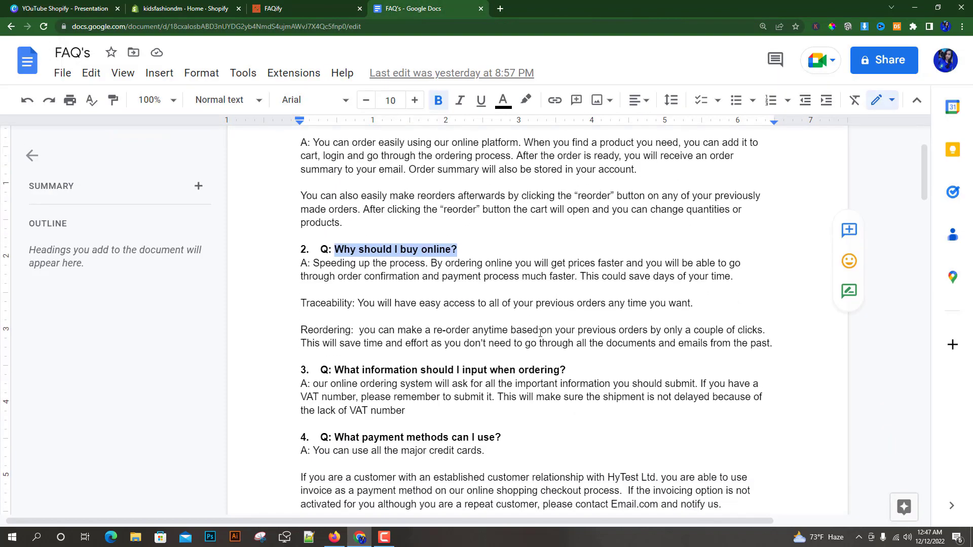
{"action": "left_click", "coordinate": [771, 343]}
{"action": "left_click_drag", "start_coordinate": [773, 343], "coordinate": [313, 263]}
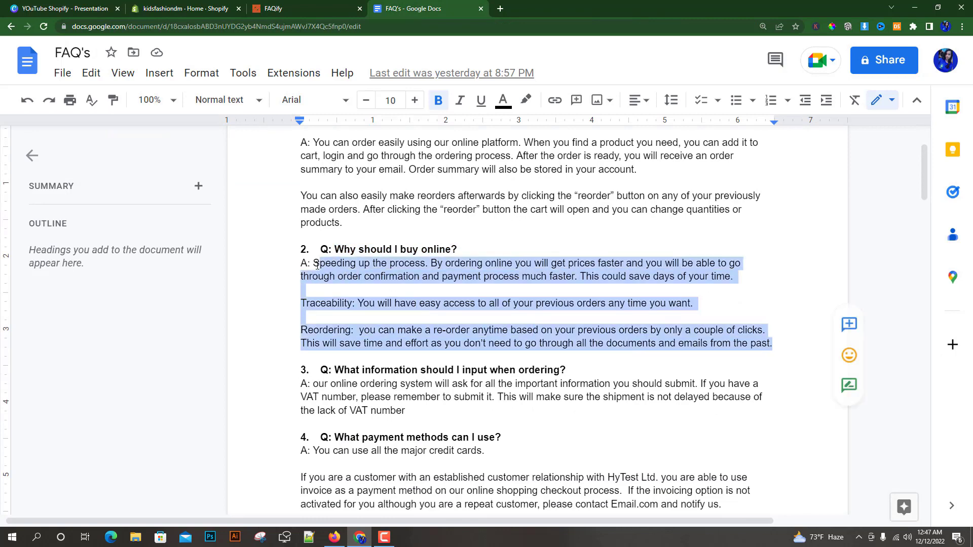
{"action": "right_click", "coordinate": [344, 274]}
{"action": "left_click", "coordinate": [354, 166]}
{"action": "left_click", "coordinate": [300, 7]}
{"action": "left_click_drag", "start_coordinate": [329, 344], "coordinate": [70, 279]}
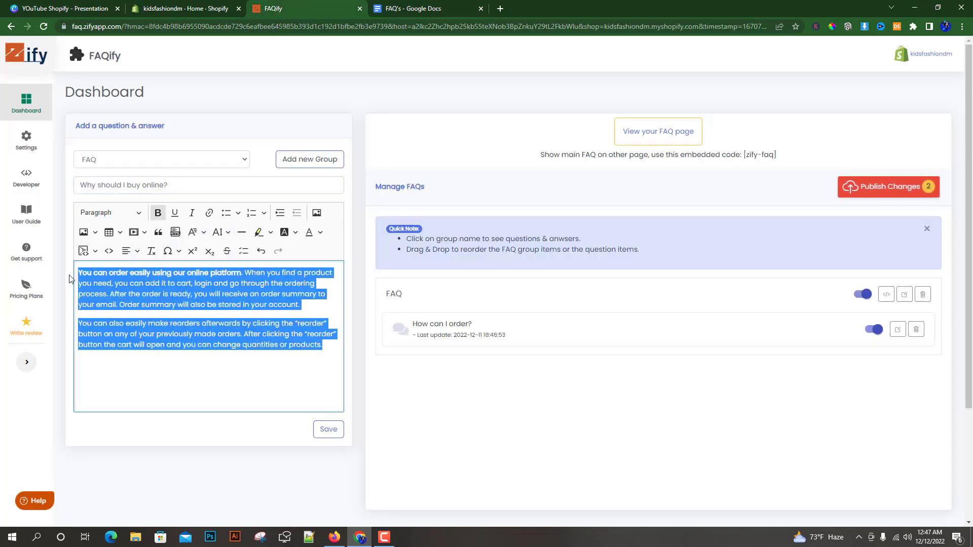
{"action": "key", "text": "BackSpace"}
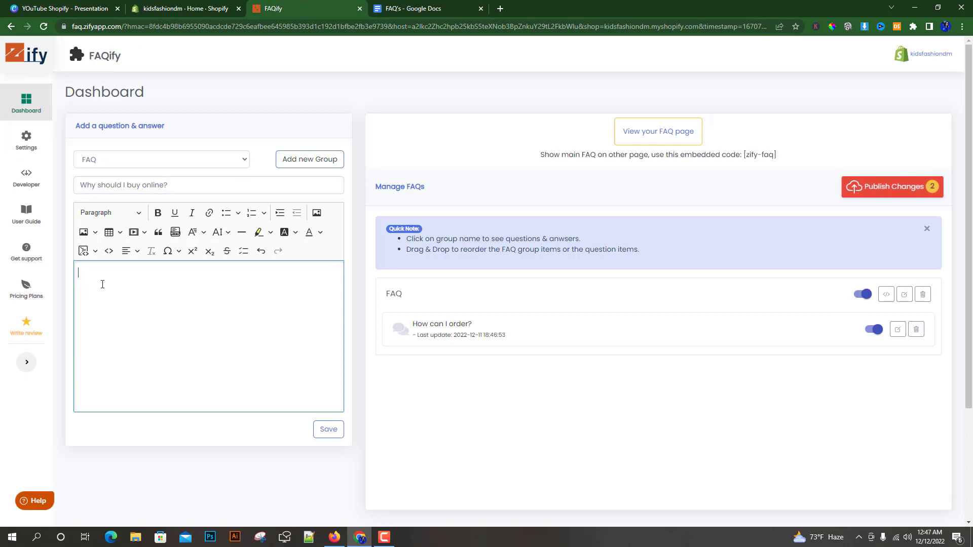
{"action": "key", "text": "ctrl+v"}
{"action": "left_click", "coordinate": [329, 430]}
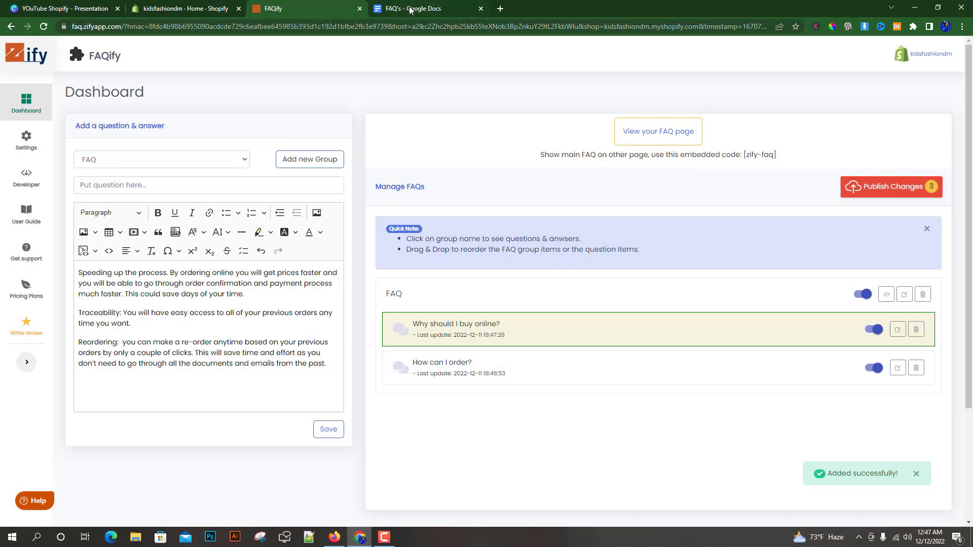
Copy "What information should I input when ordering?" from the Google Docs file into FAQify as the new question.
{"action": "left_click", "coordinate": [411, 9]}
{"action": "scroll", "coordinate": [550, 282], "scroll_direction": "down", "scroll_amount": 2}
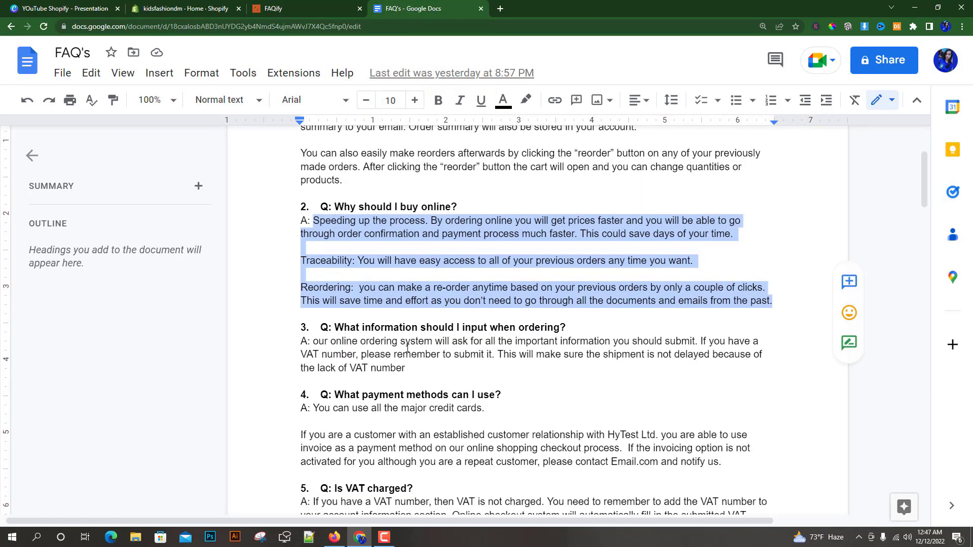
{"action": "left_click_drag", "start_coordinate": [569, 267], "coordinate": [338, 268]}
{"action": "right_click", "coordinate": [337, 268]}
{"action": "left_click", "coordinate": [380, 166]}
{"action": "left_click", "coordinate": [294, 7]}
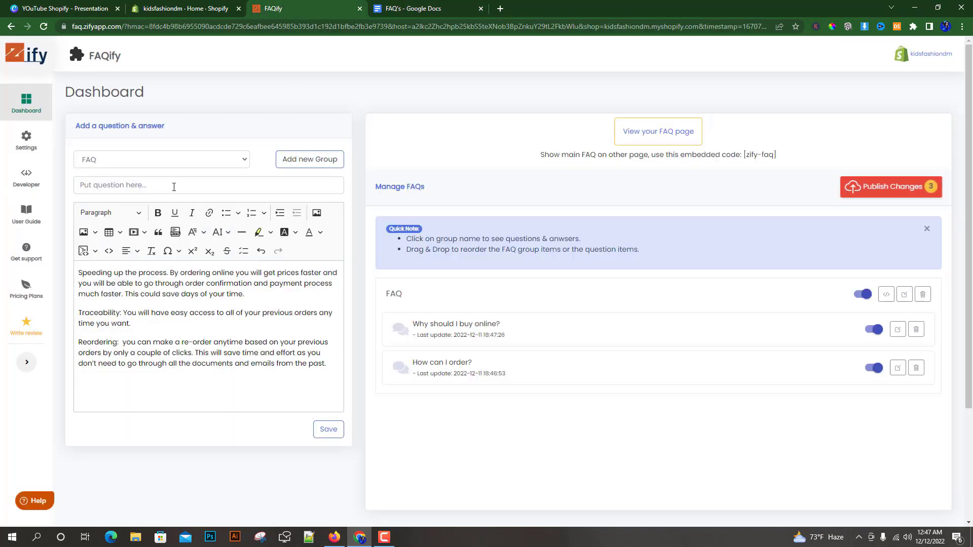
{"action": "left_click", "coordinate": [172, 185]}
{"action": "key", "text": "ctrl+v"}
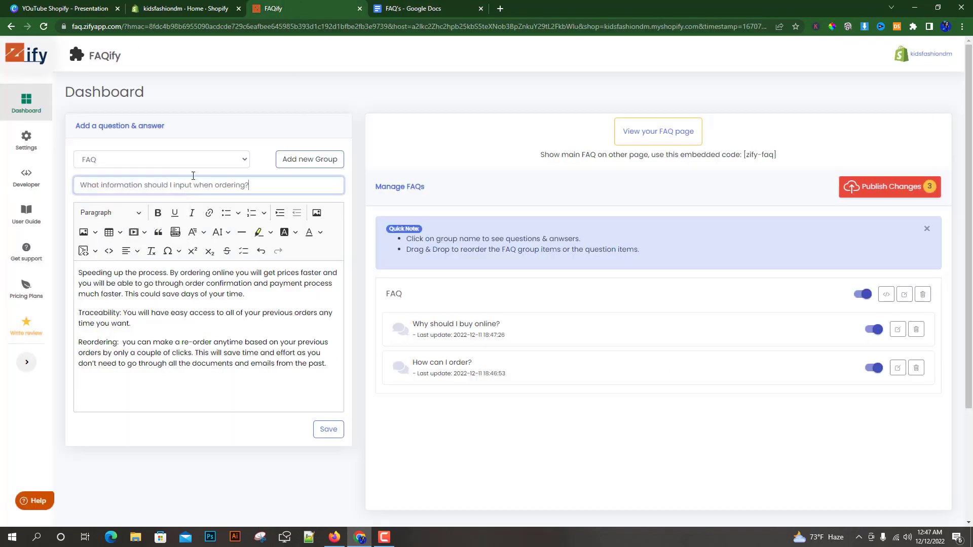
Replace the answer with the document's text about the online ordering system and VAT number, and save the entry.
{"action": "left_click", "coordinate": [434, 8]}
{"action": "left_click_drag", "start_coordinate": [409, 259], "coordinate": [301, 245]}
{"action": "left_click_drag", "start_coordinate": [302, 245], "coordinate": [300, 231]}
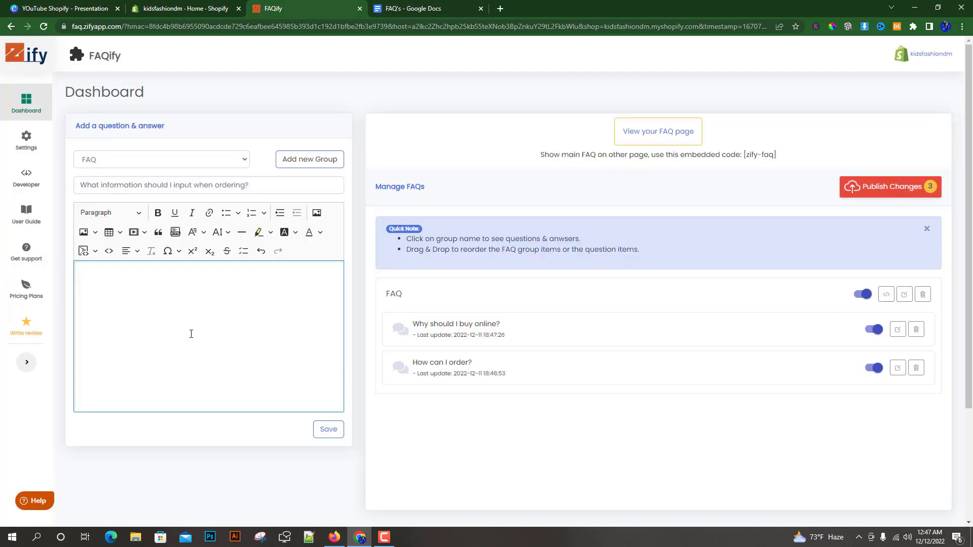
{"action": "key", "text": "ctrl+v"}
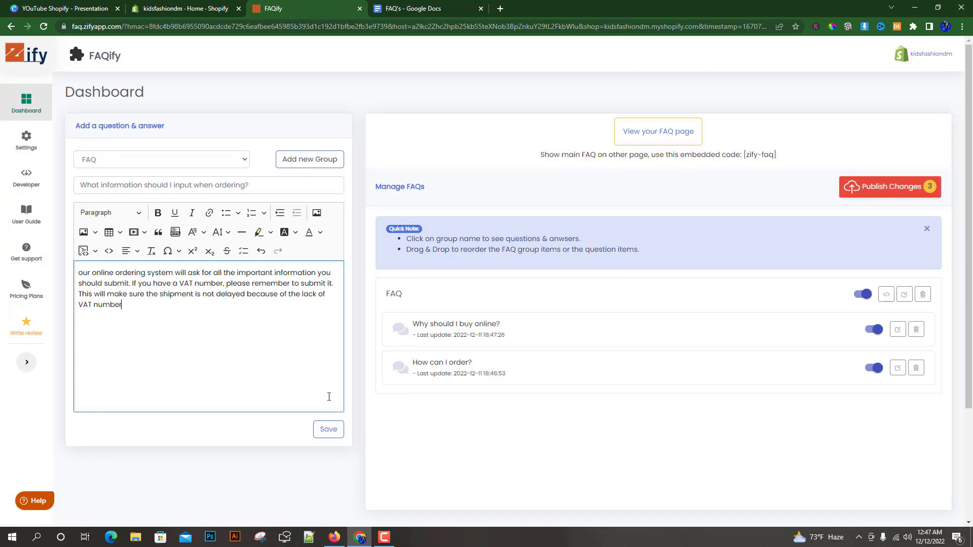
{"action": "left_click", "coordinate": [329, 429]}
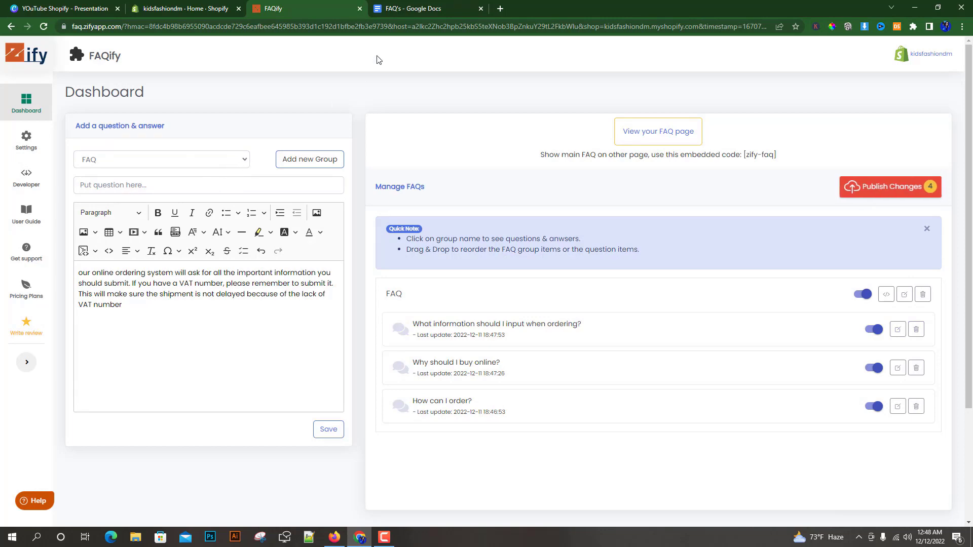
Copy "What payment methods can I use?" from the Google Docs file into FAQify as the new question.
{"action": "left_click", "coordinate": [433, 7]}
{"action": "scroll", "coordinate": [512, 238], "scroll_direction": "down", "scroll_amount": 1}
{"action": "left_click_drag", "start_coordinate": [504, 233], "coordinate": [349, 230]}
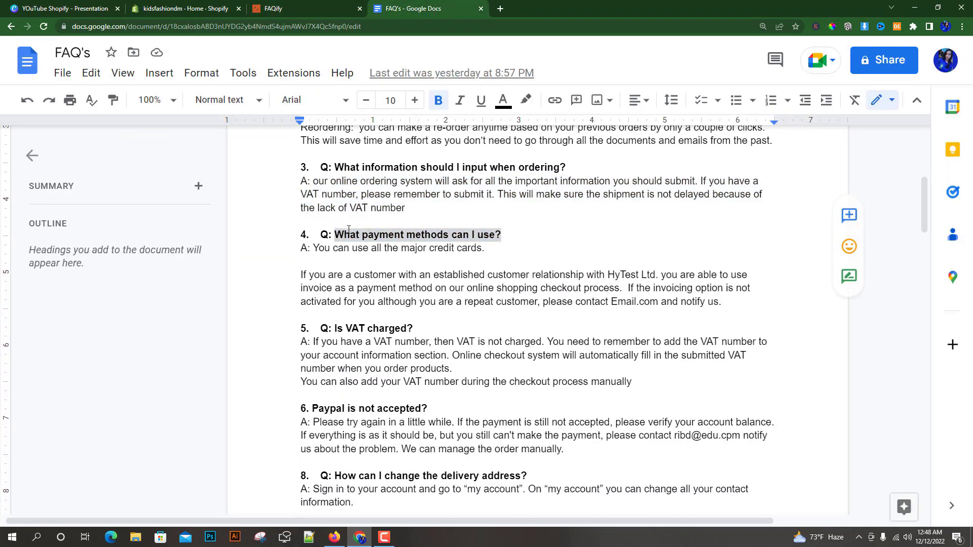
{"action": "right_click", "coordinate": [349, 231]}
{"action": "left_click", "coordinate": [385, 162]}
{"action": "left_click", "coordinate": [320, 9]}
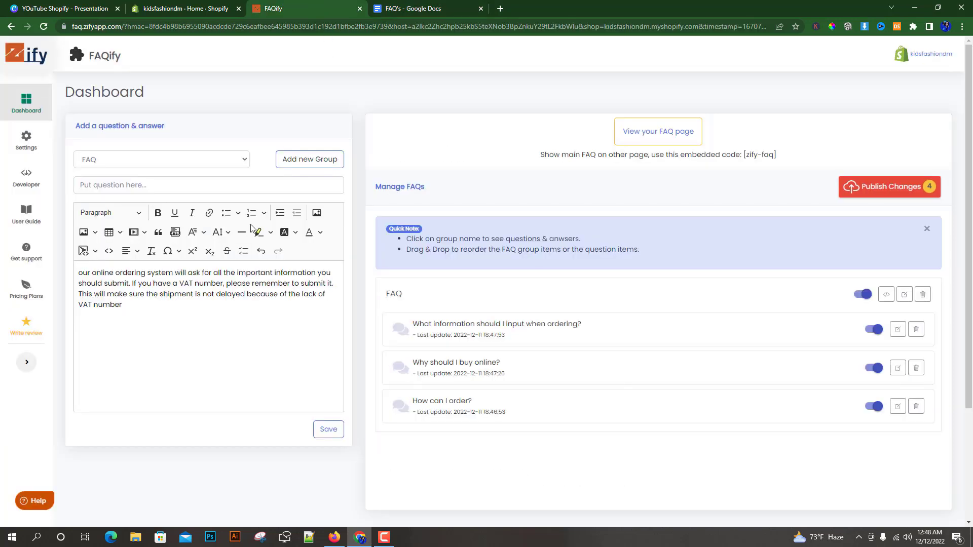
{"action": "left_click", "coordinate": [153, 185]}
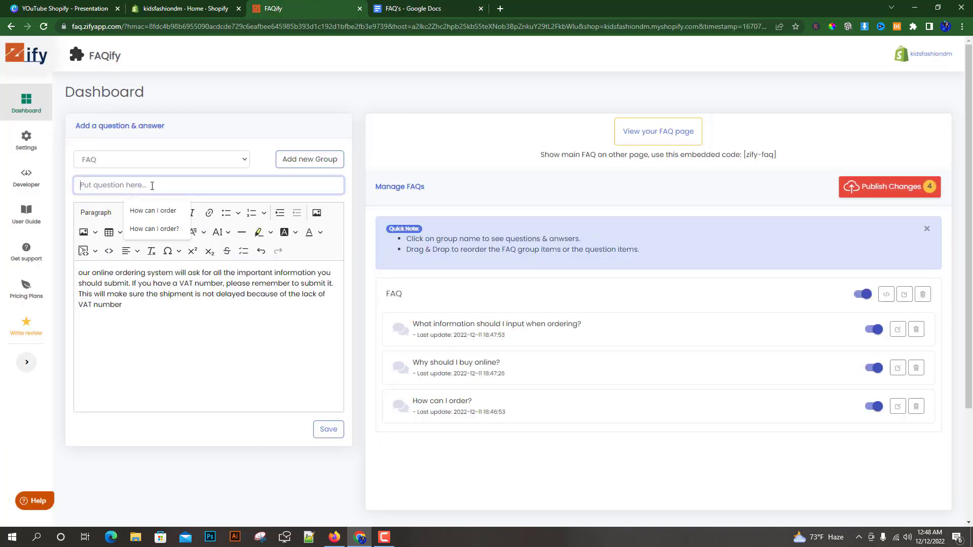
{"action": "key", "text": "ctrl+v"}
Replace the answer with "You can use all the major credit cards." from the document and save the payment methods entry.
{"action": "left_click", "coordinate": [427, 7]}
{"action": "left_click_drag", "start_coordinate": [485, 250], "coordinate": [314, 248]}
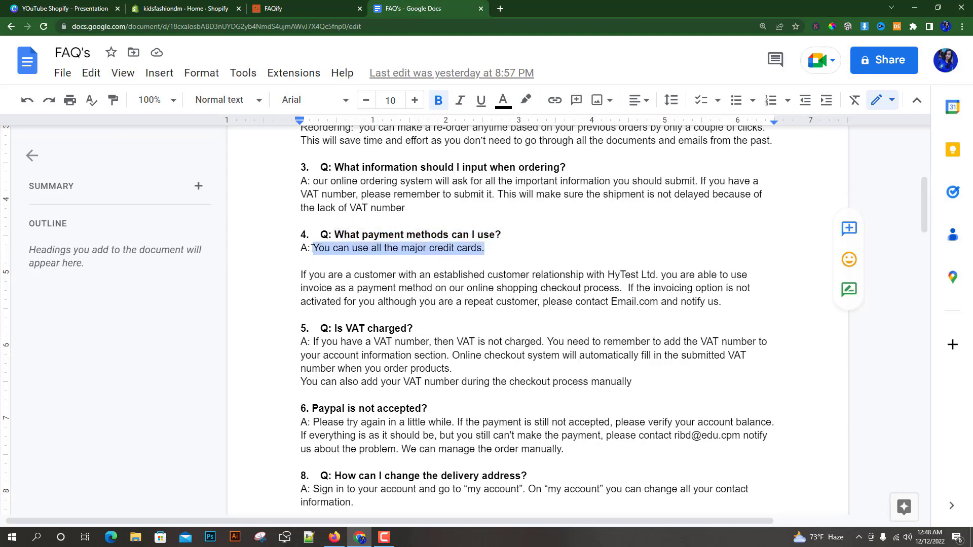
{"action": "left_click", "coordinate": [300, 4]}
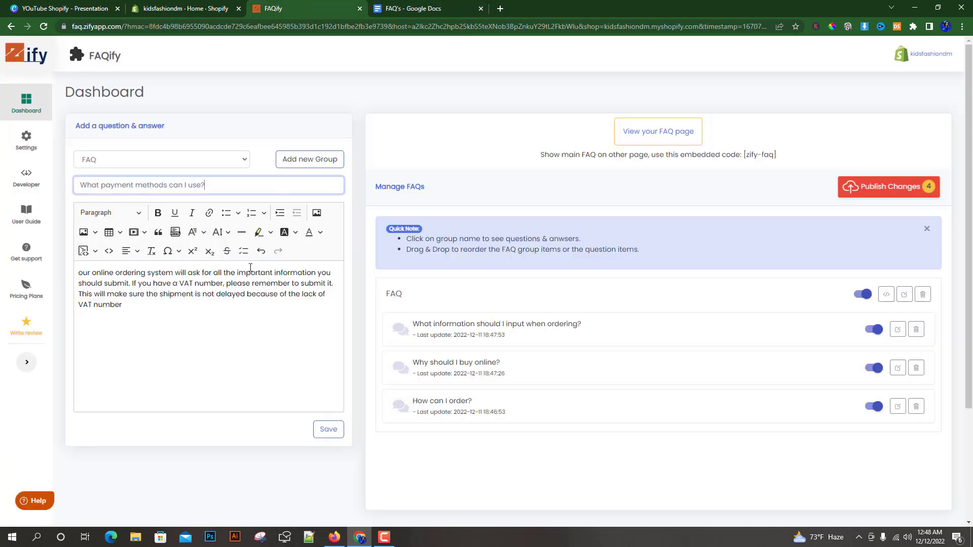
{"action": "left_click_drag", "start_coordinate": [123, 305], "coordinate": [80, 276]}
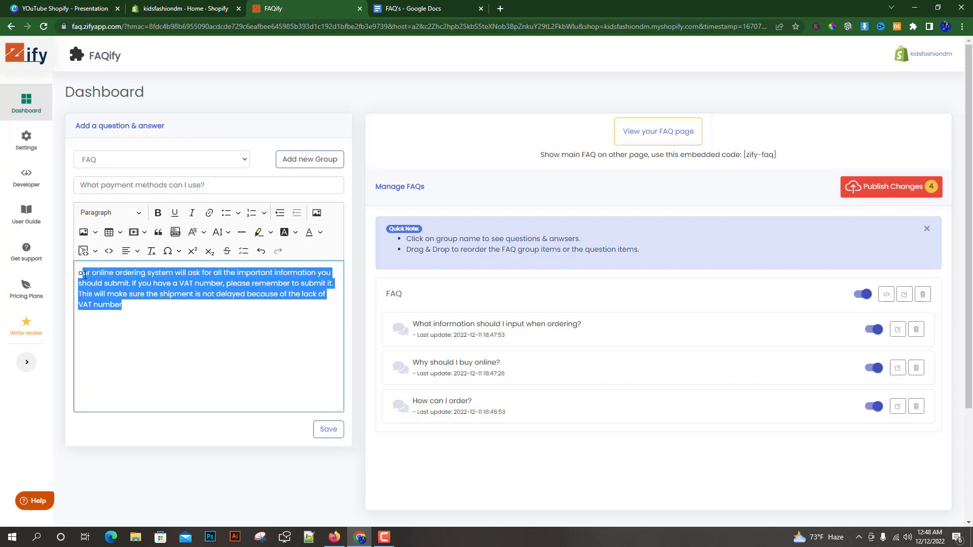
{"action": "key", "text": "ctrl+v"}
{"action": "left_click", "coordinate": [82, 274]}
{"action": "key", "text": "BackSpace"}
{"action": "left_click", "coordinate": [328, 429]}
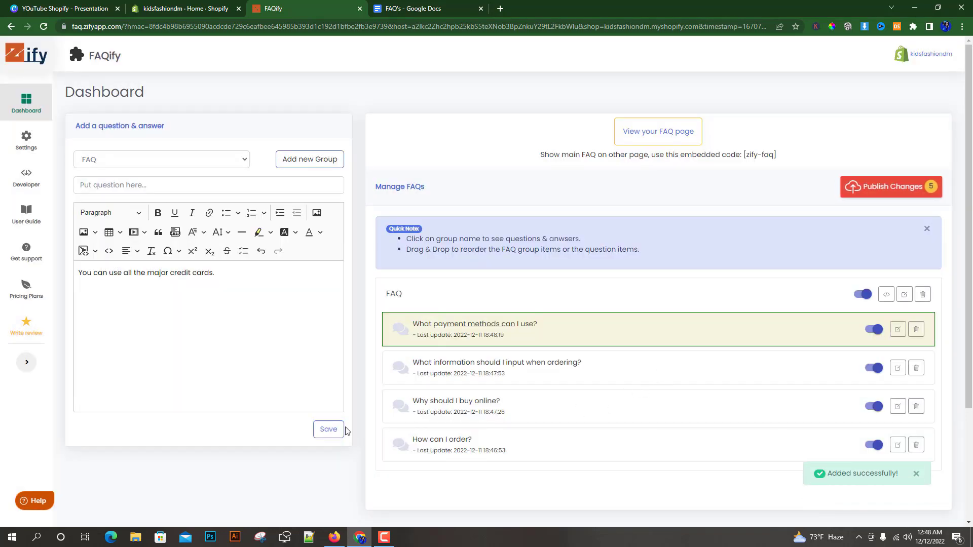
{"action": "left_click", "coordinate": [329, 429]}
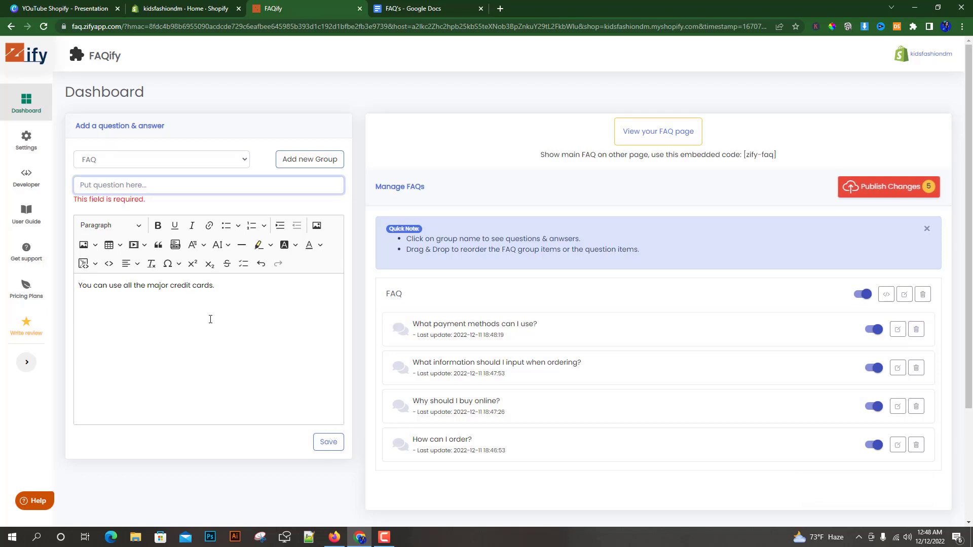
Publish the pending FAQ changes to the store.
{"action": "left_click", "coordinate": [497, 144]}
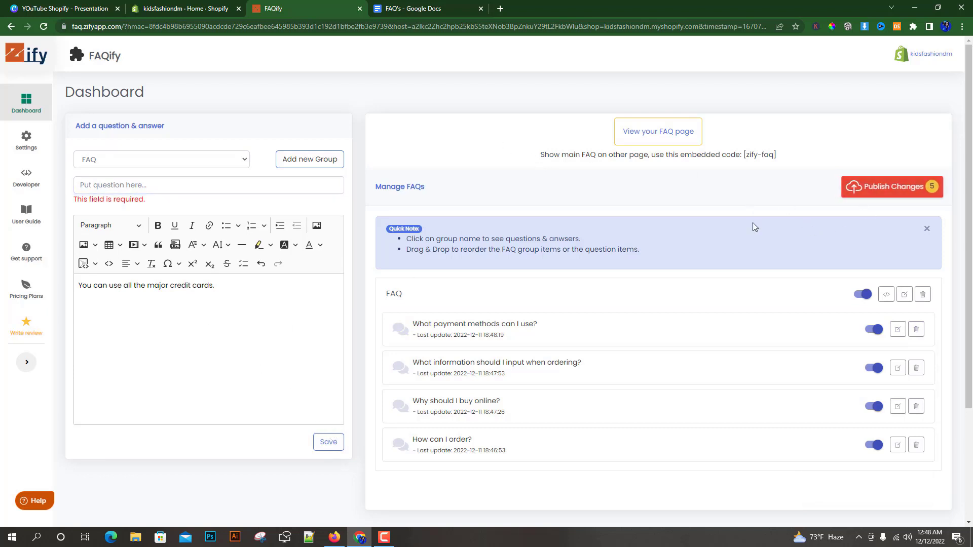
{"action": "scroll", "coordinate": [743, 310], "scroll_direction": "down", "scroll_amount": 1}
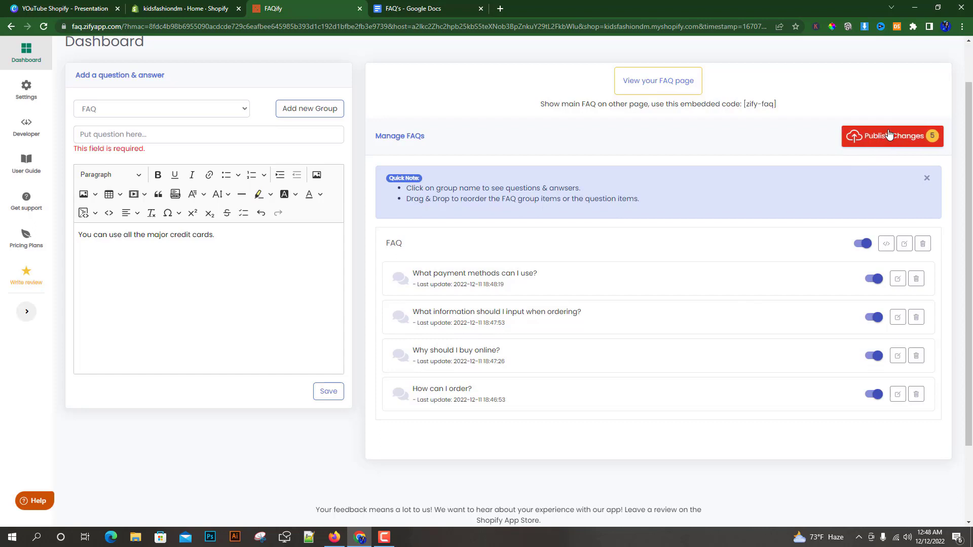
{"action": "left_click", "coordinate": [888, 135]}
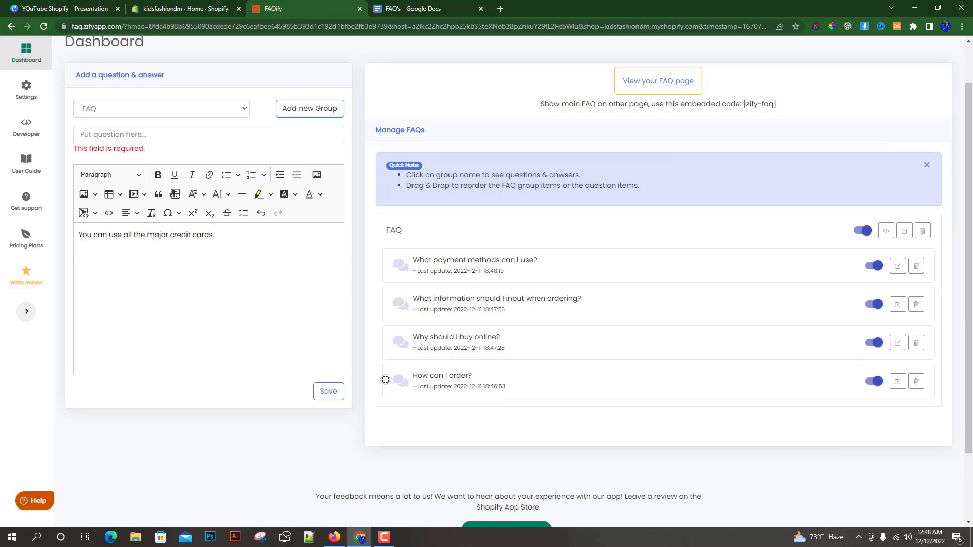
Open the store's FAQ page and check the "How can I order?" answer along with its "platform" link.
{"action": "scroll", "coordinate": [608, 202], "scroll_direction": "up", "scroll_amount": 1}
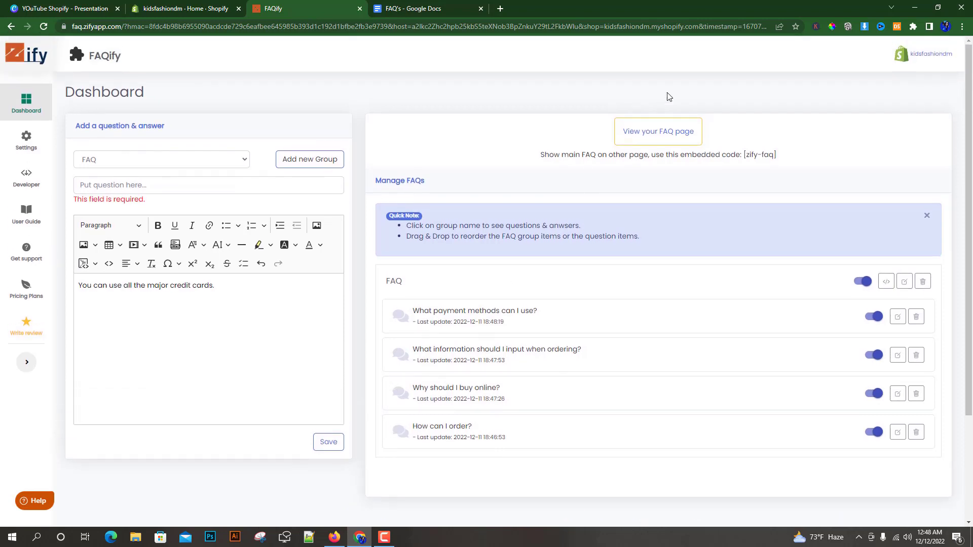
{"action": "left_click", "coordinate": [667, 132]}
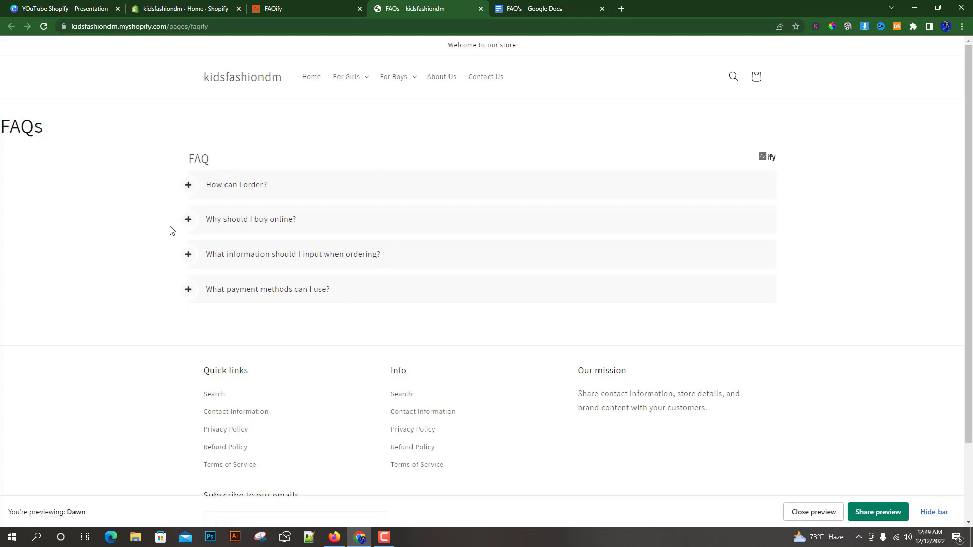
{"action": "left_click", "coordinate": [188, 186]}
{"action": "left_click_drag", "start_coordinate": [197, 212], "coordinate": [405, 256]}
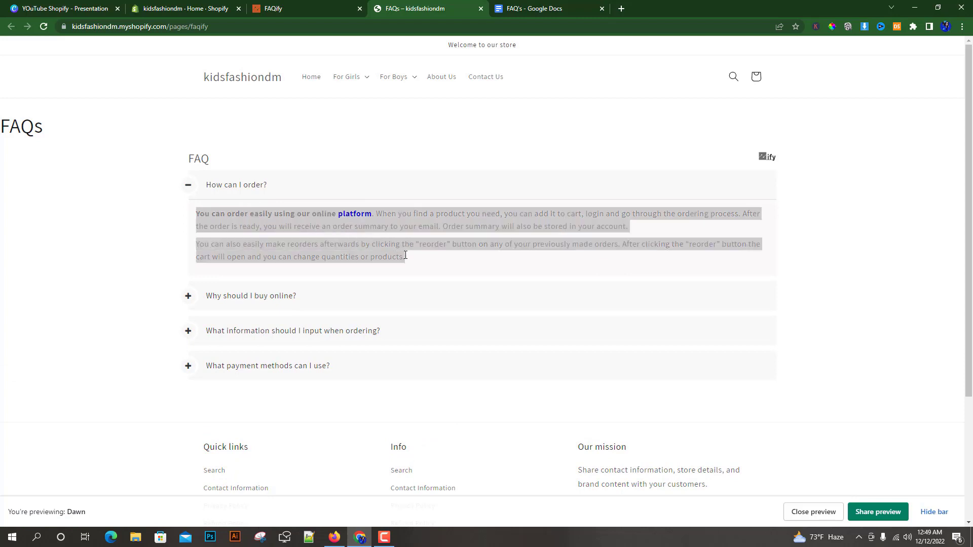
{"action": "left_click", "coordinate": [356, 214]}
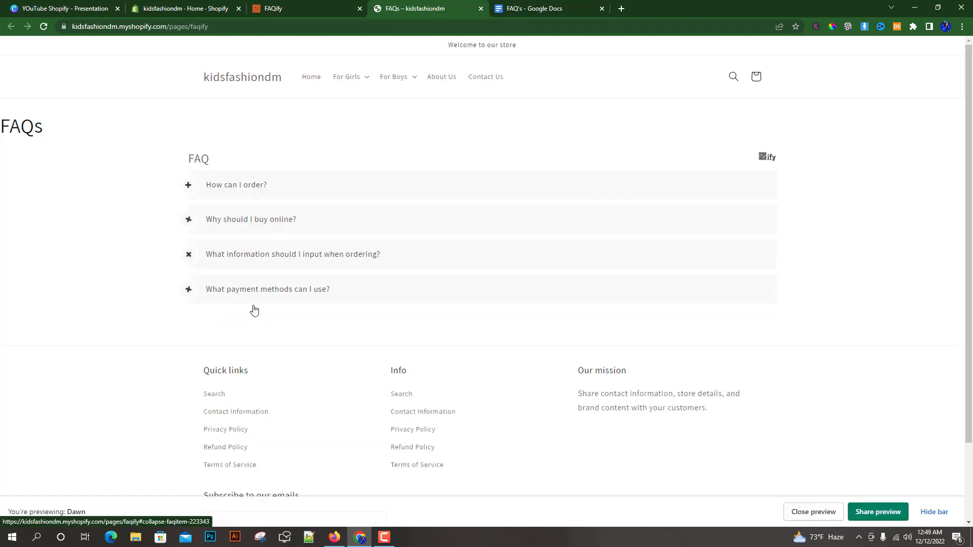
{"action": "left_click", "coordinate": [189, 186]}
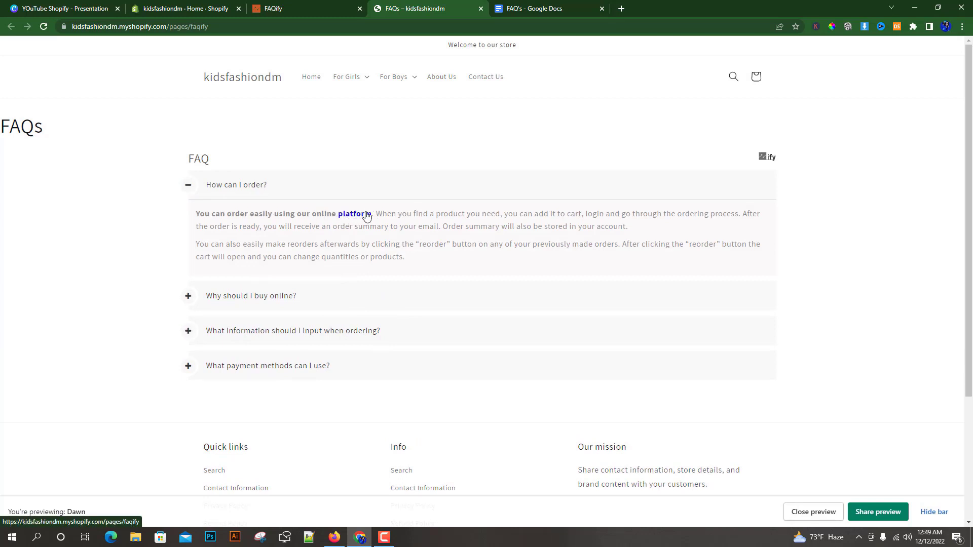
Expand the remaining three questions on the FAQ page and review how their answers are displayed.
{"action": "left_click", "coordinate": [189, 297]}
{"action": "scroll", "coordinate": [228, 320], "scroll_direction": "down", "scroll_amount": 1}
{"action": "left_click", "coordinate": [190, 376]}
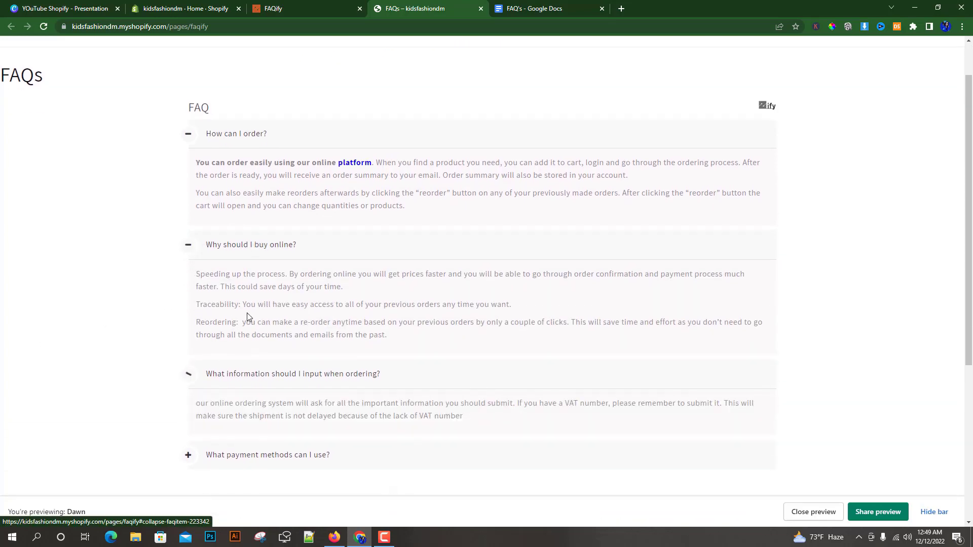
{"action": "scroll", "coordinate": [213, 324], "scroll_direction": "down", "scroll_amount": 3}
{"action": "left_click", "coordinate": [187, 304]}
{"action": "scroll", "coordinate": [354, 369], "scroll_direction": "up", "scroll_amount": 3}
{"action": "scroll", "coordinate": [364, 372], "scroll_direction": "up", "scroll_amount": 1}
{"action": "scroll", "coordinate": [439, 288], "scroll_direction": "down", "scroll_amount": 1}
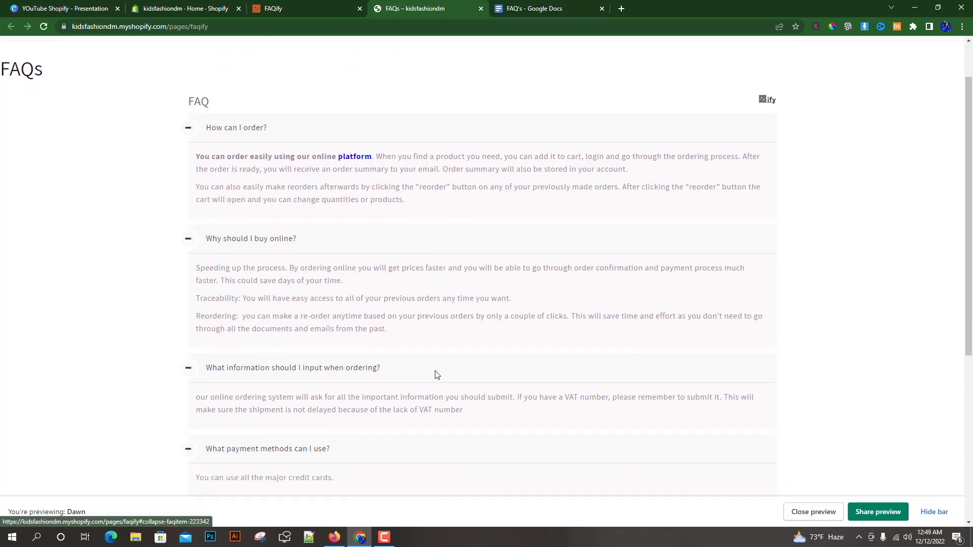
{"action": "scroll", "coordinate": [131, 324], "scroll_direction": "up", "scroll_amount": 1}
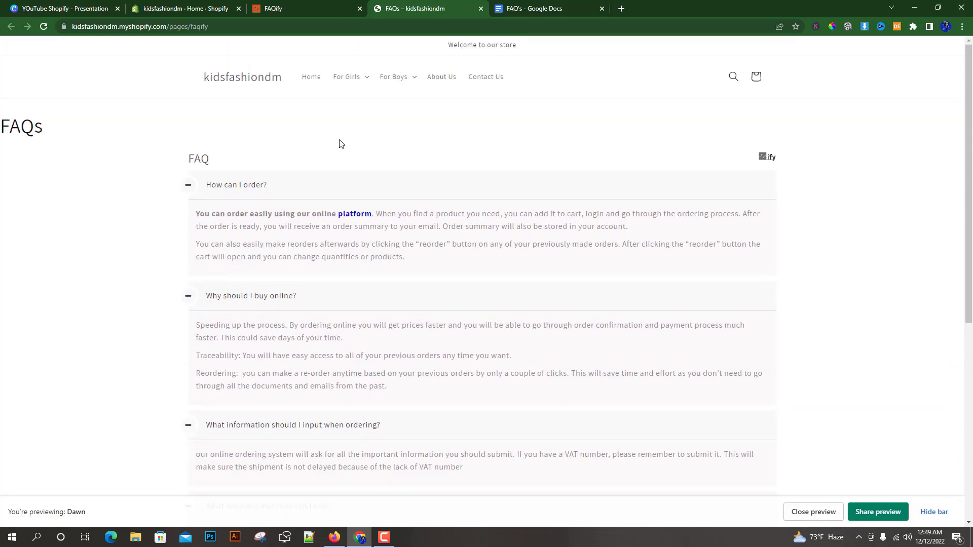
Inspect the Zify branding on the store's FAQ page, checking it against the FAQify dashboard.
{"action": "left_click", "coordinate": [281, 9]}
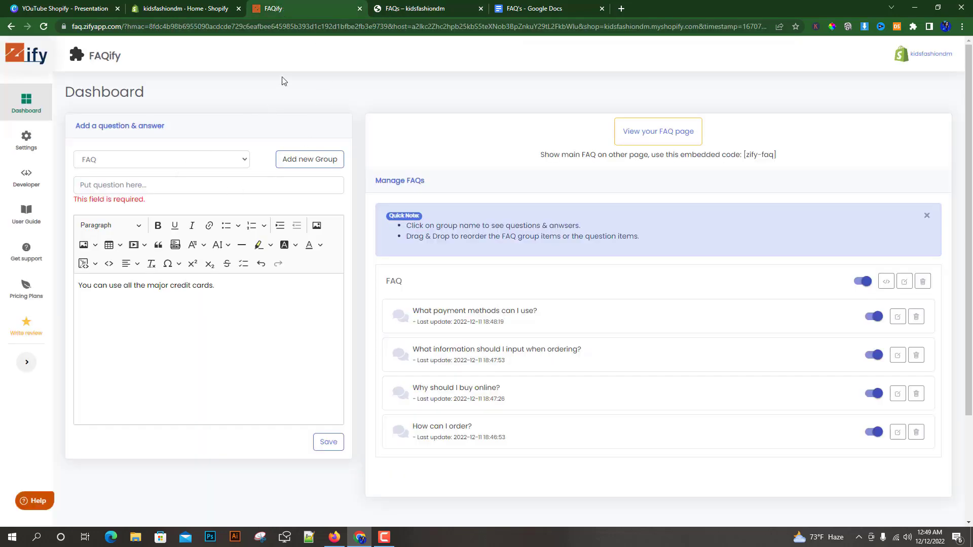
{"action": "left_click", "coordinate": [408, 7]}
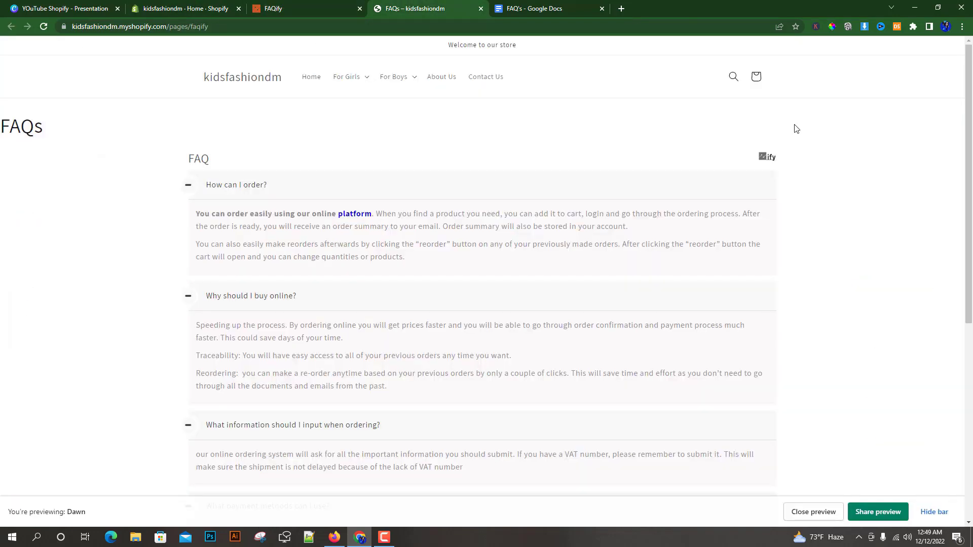
{"action": "left_click_drag", "start_coordinate": [779, 160], "coordinate": [764, 158]}
{"action": "left_click", "coordinate": [759, 160]}
{"action": "scroll", "coordinate": [810, 309], "scroll_direction": "down", "scroll_amount": 1}
{"action": "scroll", "coordinate": [813, 322], "scroll_direction": "up", "scroll_amount": 1}
Copy the div-based embed code of the FAQ group from the FAQify dashboard.
{"action": "left_click", "coordinate": [300, 5]}
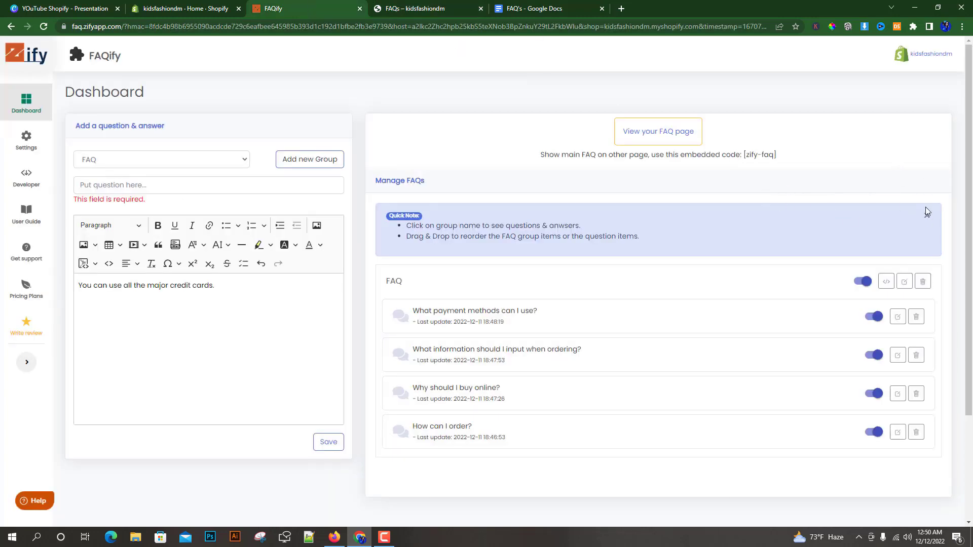
{"action": "left_click", "coordinate": [886, 282]}
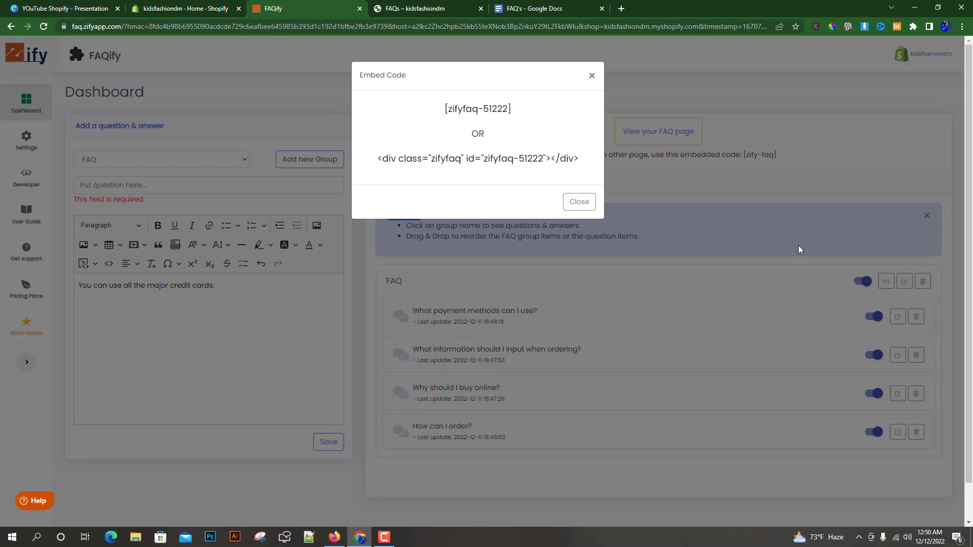
{"action": "left_click_drag", "start_coordinate": [580, 160], "coordinate": [377, 155]}
{"action": "right_click", "coordinate": [397, 156]}
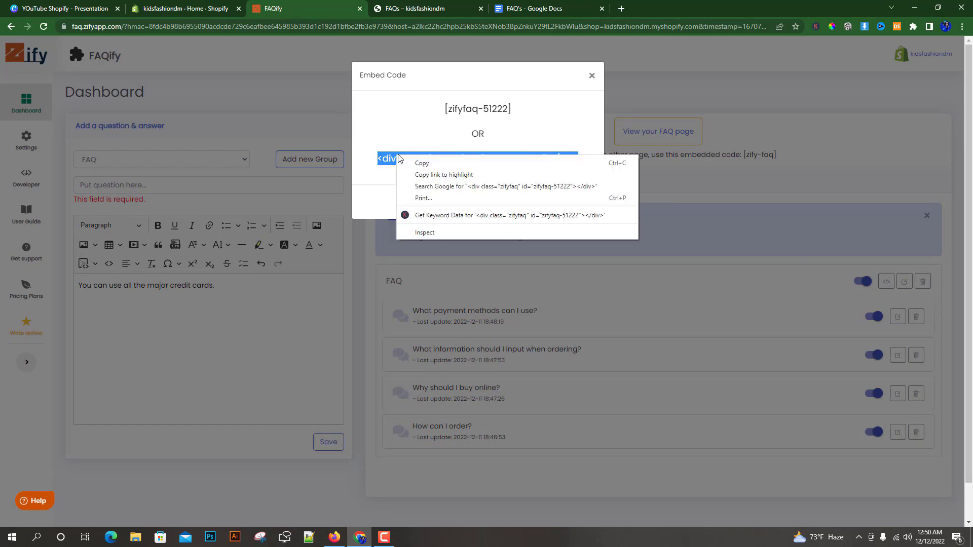
{"action": "left_click", "coordinate": [417, 164]}
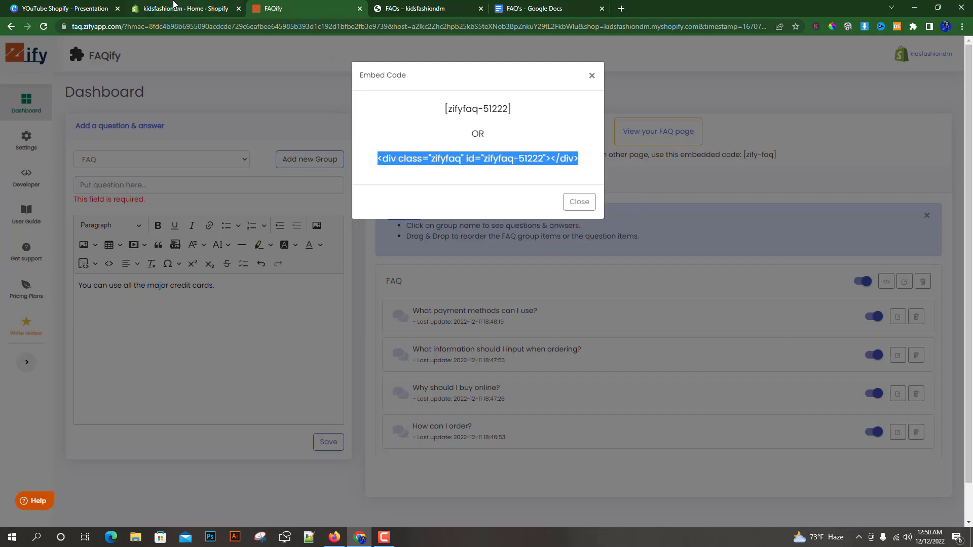
Delete the existing FAQs page, which uses the zify-faq template, from the online store's pages in the Shopify admin.
{"action": "left_click", "coordinate": [175, 6]}
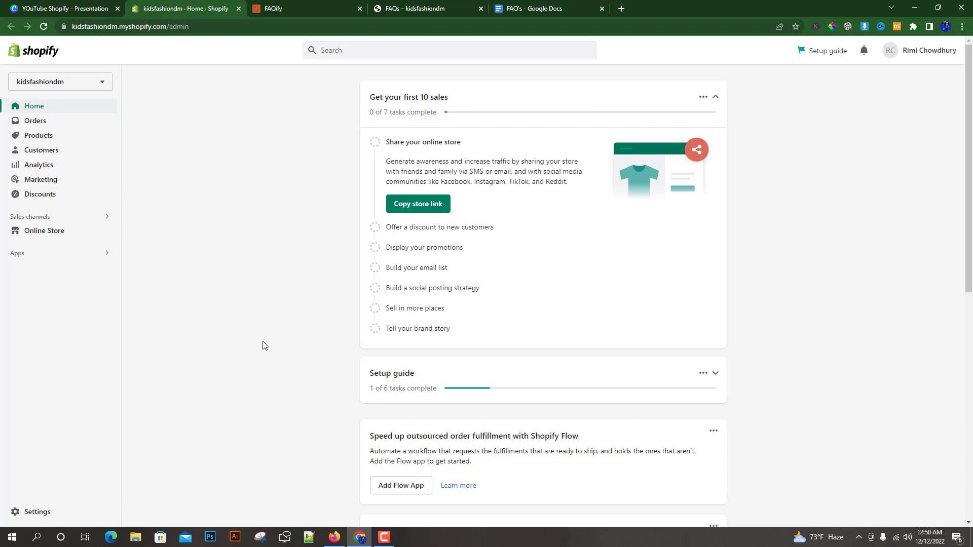
{"action": "left_click", "coordinate": [45, 233]}
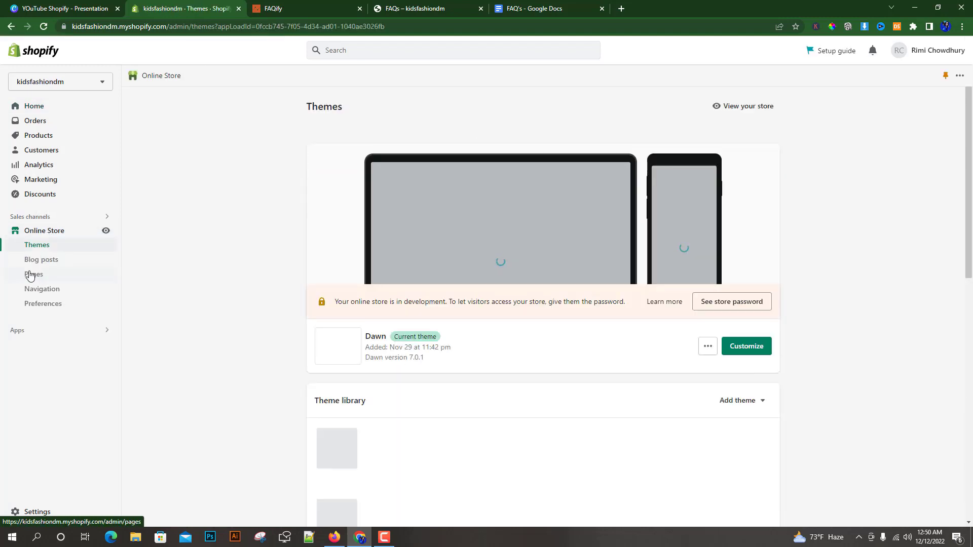
{"action": "left_click", "coordinate": [29, 275]}
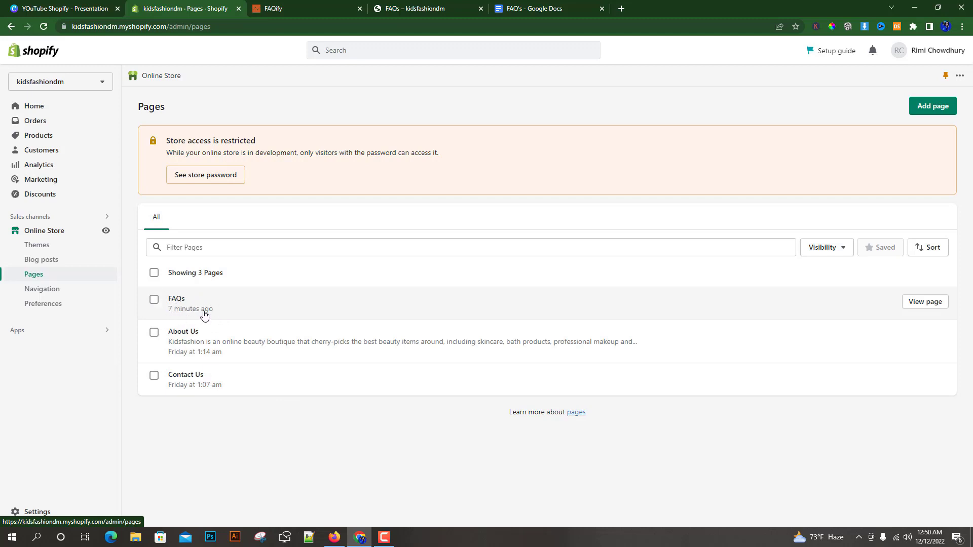
{"action": "left_click", "coordinate": [250, 306]}
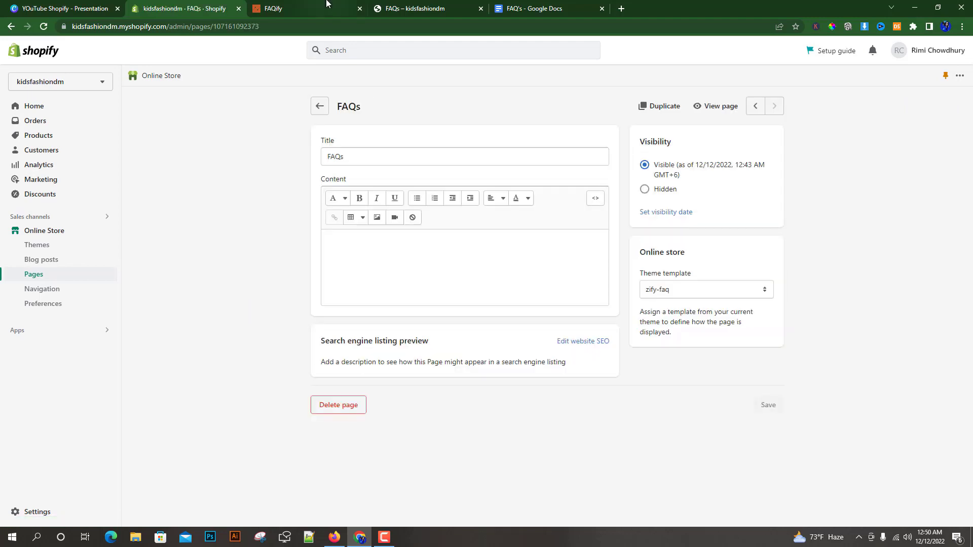
{"action": "left_click", "coordinate": [434, 6]}
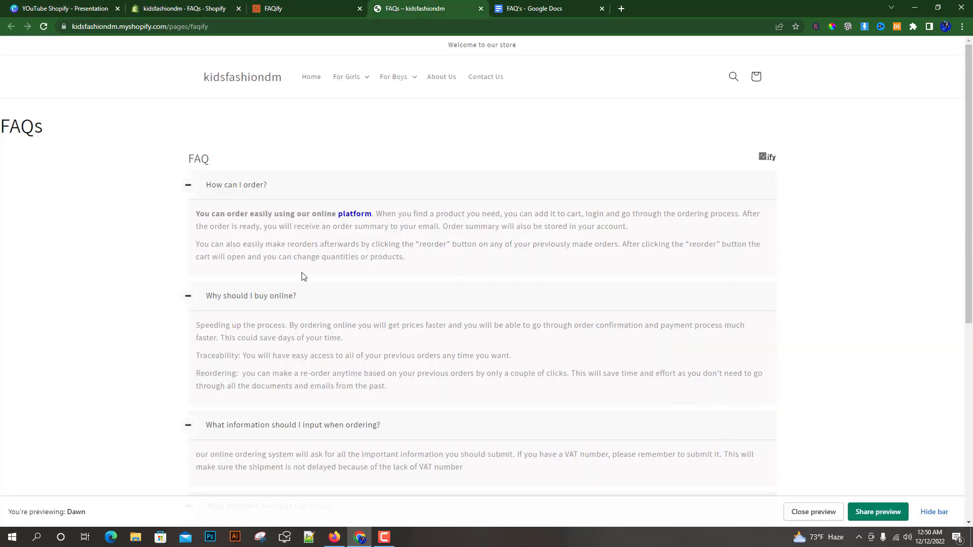
{"action": "scroll", "coordinate": [306, 274], "scroll_direction": "down", "scroll_amount": 3}
{"action": "scroll", "coordinate": [301, 192], "scroll_direction": "up", "scroll_amount": 1}
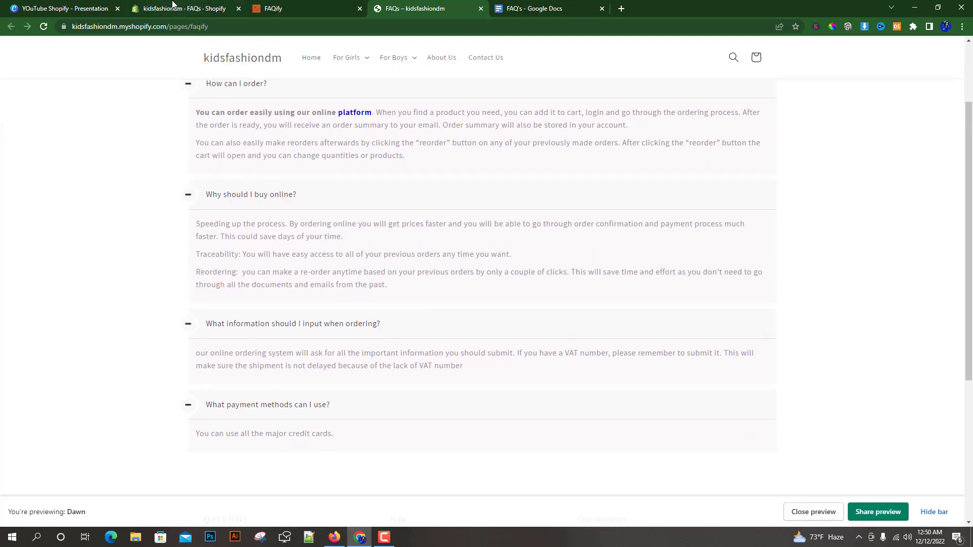
{"action": "left_click", "coordinate": [172, 6]}
{"action": "left_click", "coordinate": [338, 405]}
{"action": "left_click", "coordinate": [610, 319]}
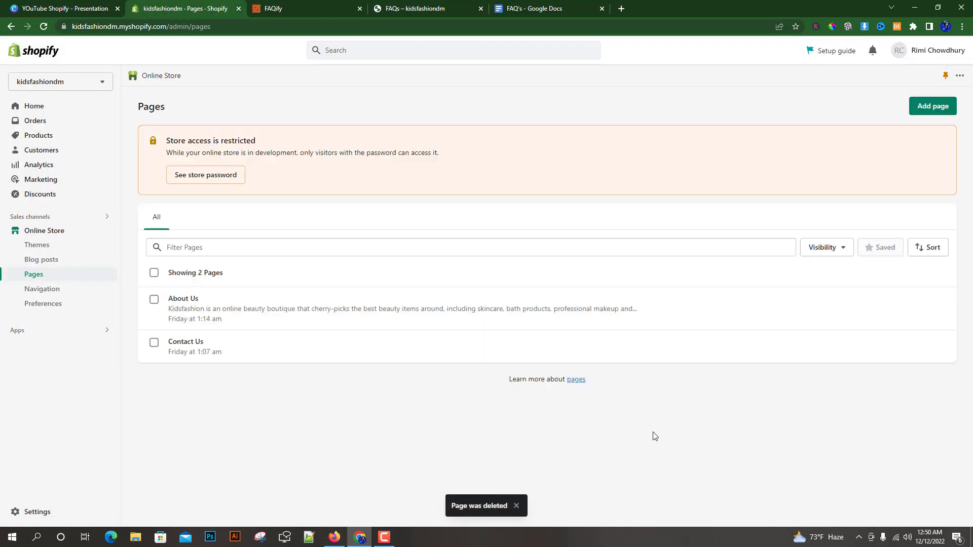
Add a new store page titled "FAQ's".
{"action": "left_click", "coordinate": [932, 107]}
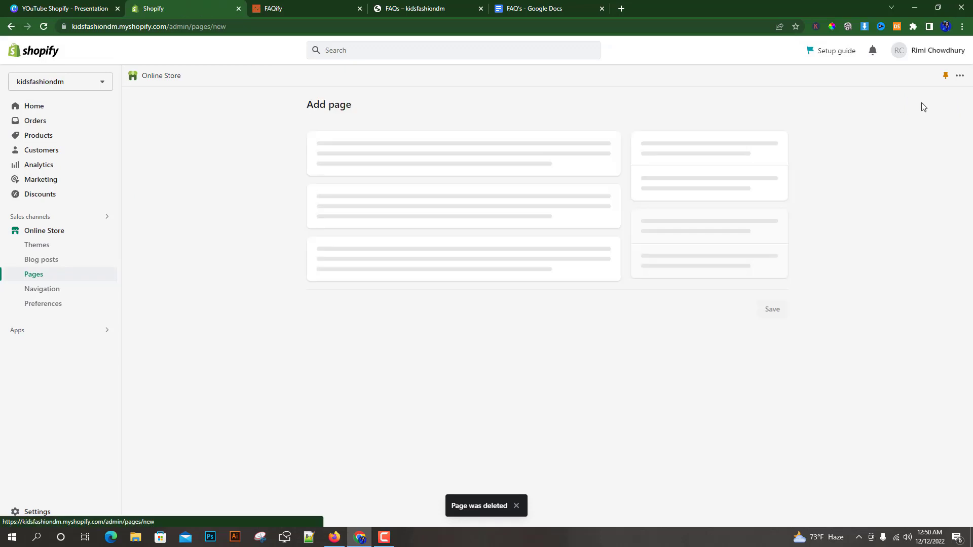
{"action": "left_click", "coordinate": [344, 156]}
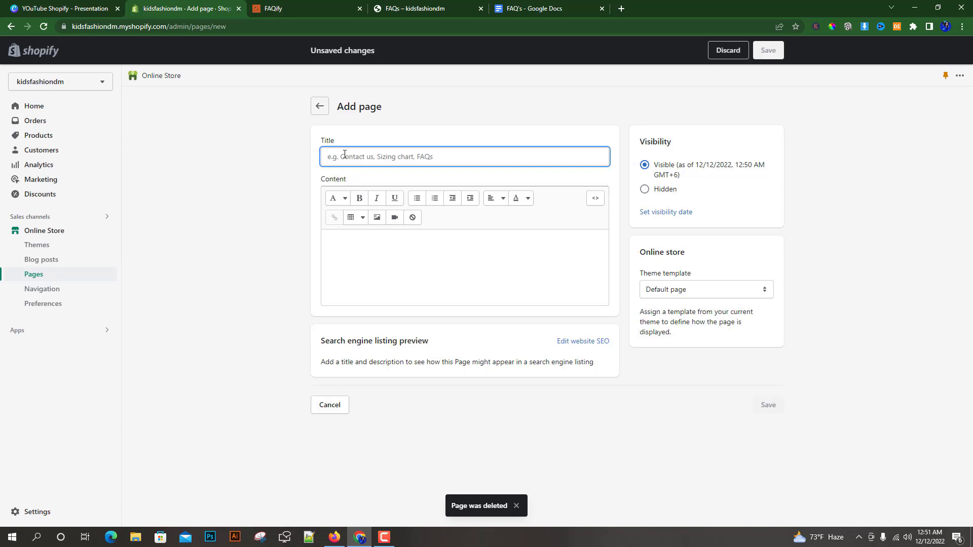
{"action": "type", "text": "FAQ's"}
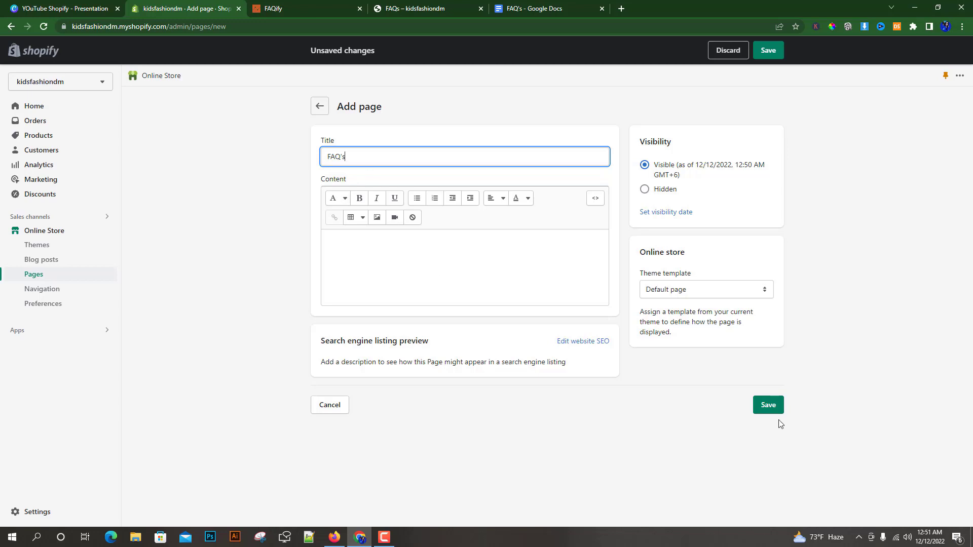
{"action": "left_click", "coordinate": [286, 253]}
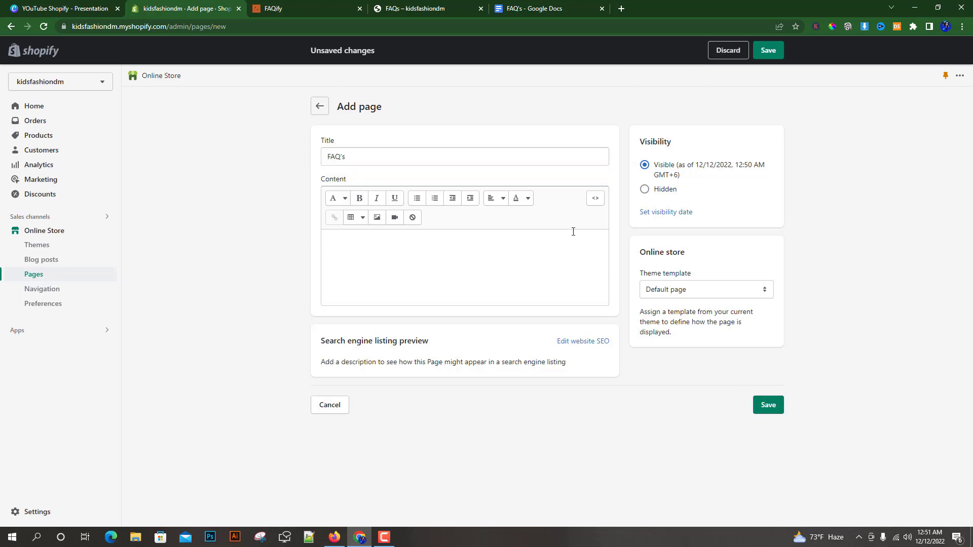
Paste the copied zifyfaq-51222 embed code into the page content as HTML and save the page.
{"action": "left_click", "coordinate": [596, 203]}
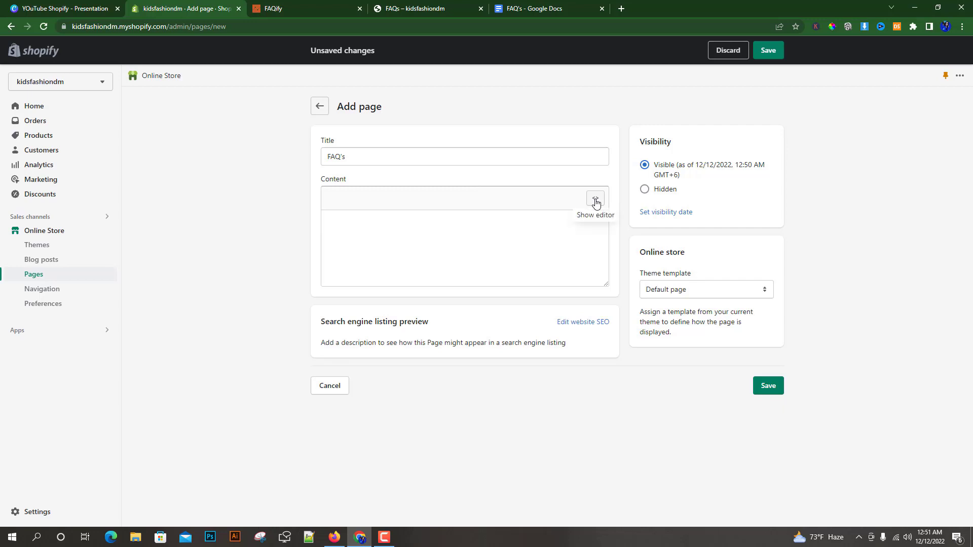
{"action": "left_click", "coordinate": [339, 218]}
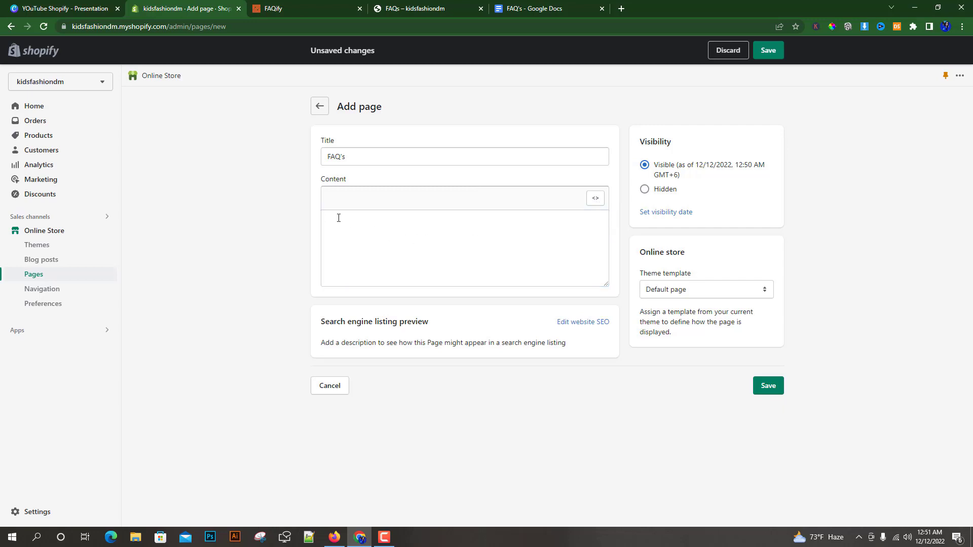
{"action": "right_click", "coordinate": [339, 217]}
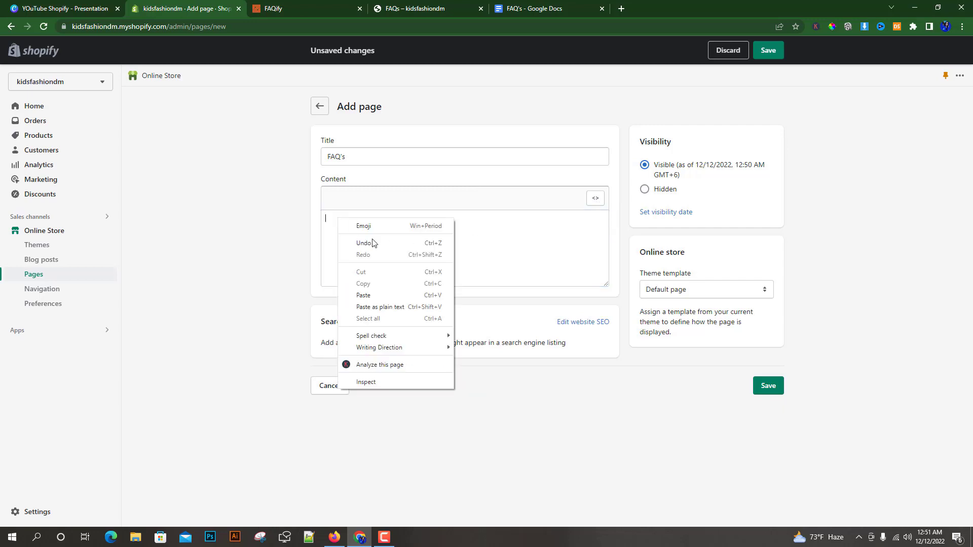
{"action": "left_click", "coordinate": [363, 298]}
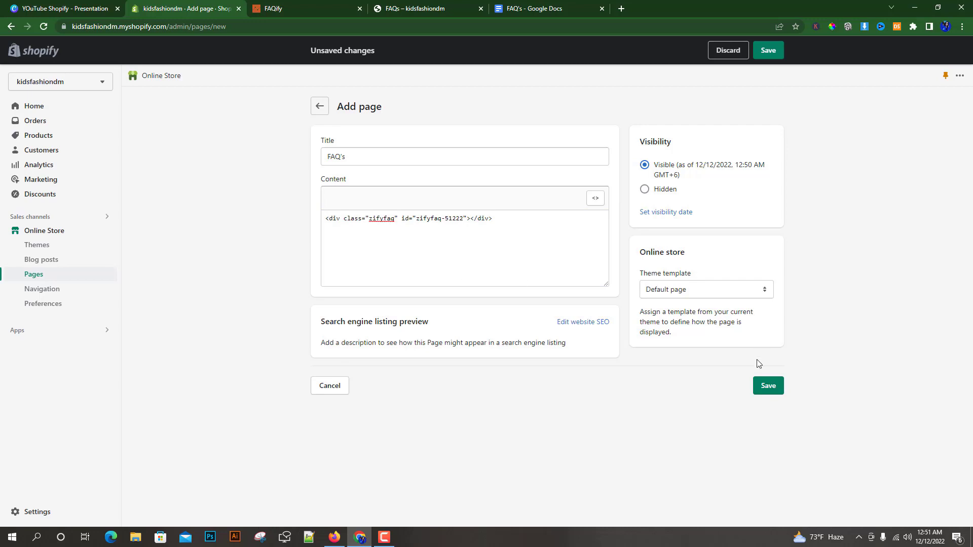
{"action": "left_click", "coordinate": [767, 387]}
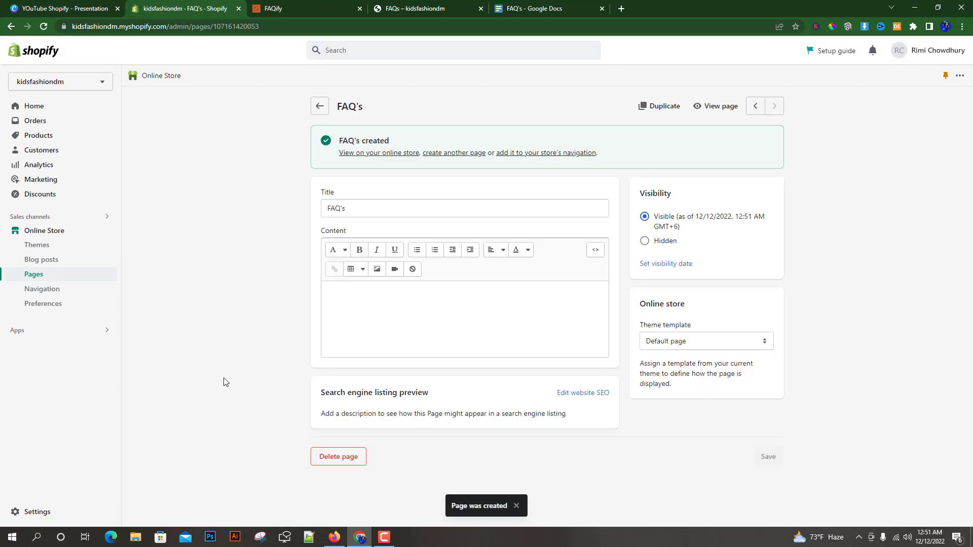
View the new FAQ's page in the store and expand the first two questions.
{"action": "left_click", "coordinate": [712, 107]}
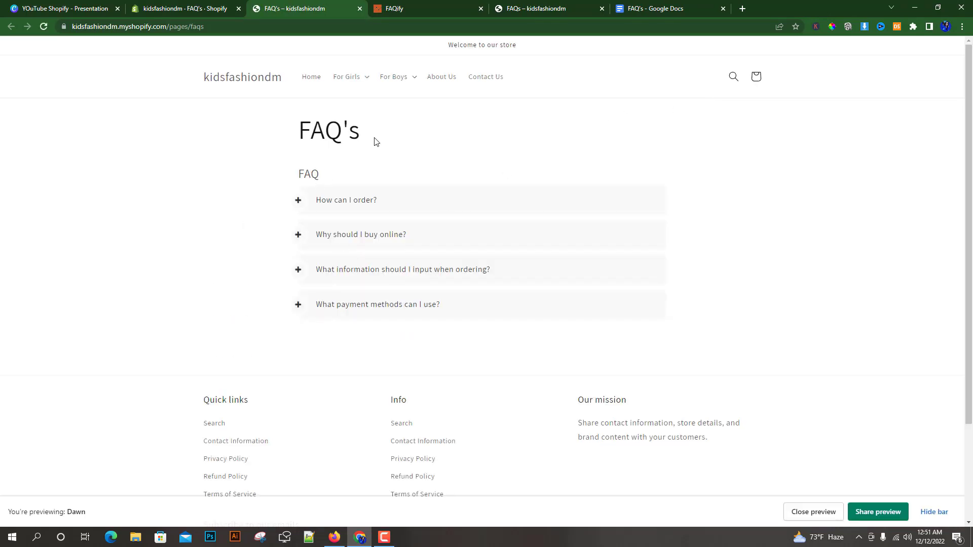
{"action": "left_click", "coordinate": [298, 200]}
{"action": "left_click", "coordinate": [297, 337]}
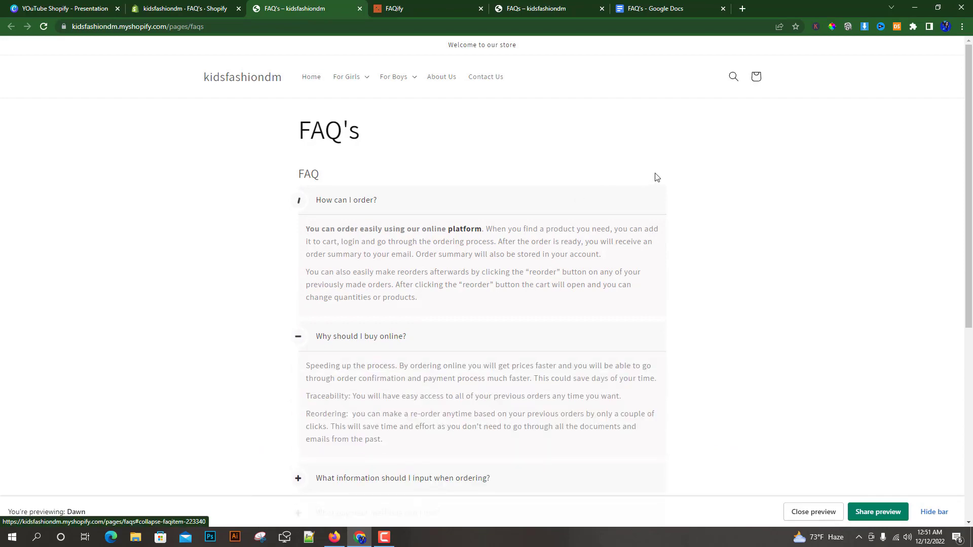
Compare the app's original FAQ page with the new FAQ's page and close the embed code dialog in FAQify.
{"action": "left_click", "coordinate": [408, 8]}
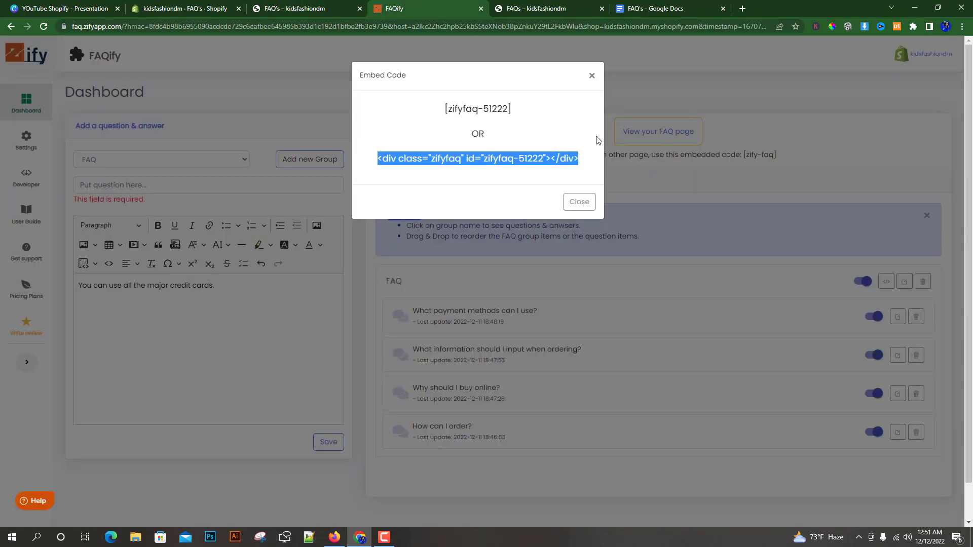
{"action": "left_click", "coordinate": [542, 9]}
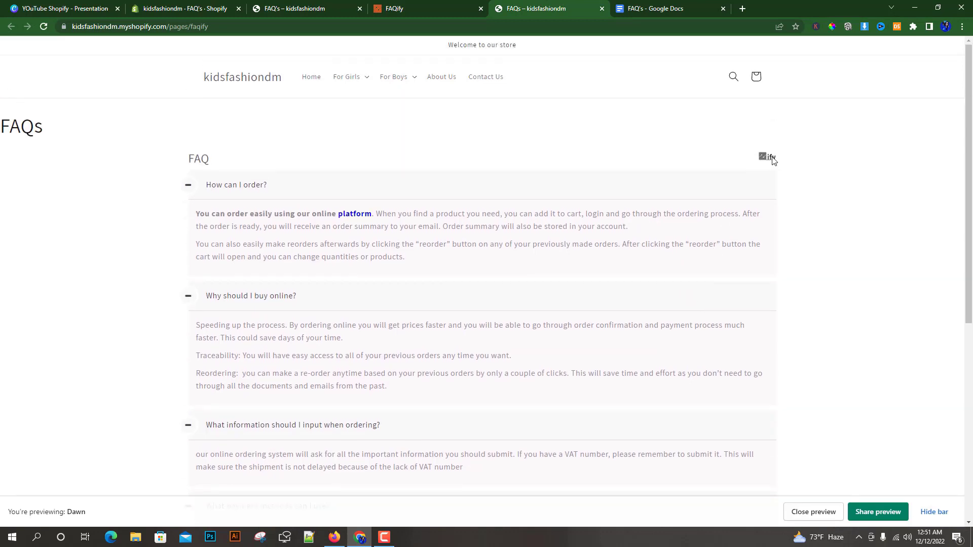
{"action": "left_click", "coordinate": [379, 7]}
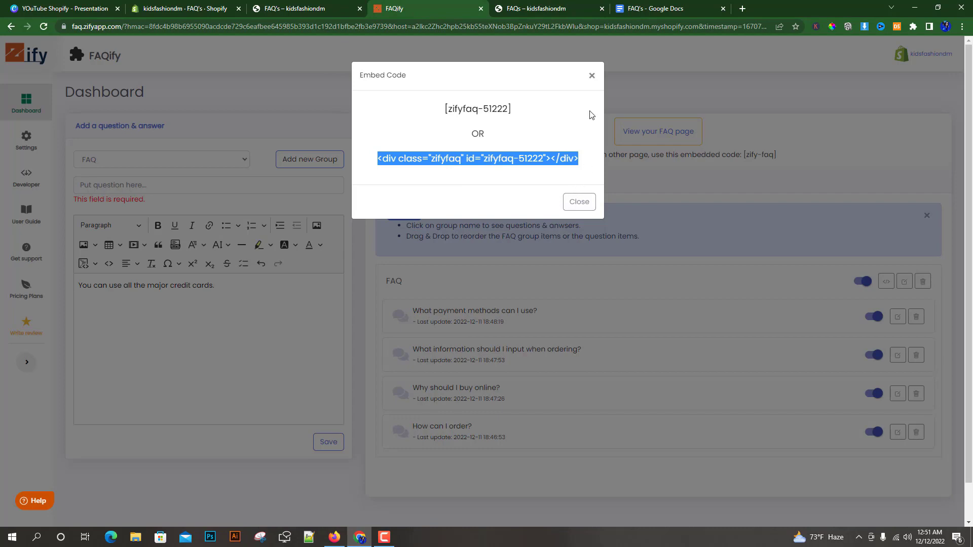
{"action": "left_click", "coordinate": [591, 75]}
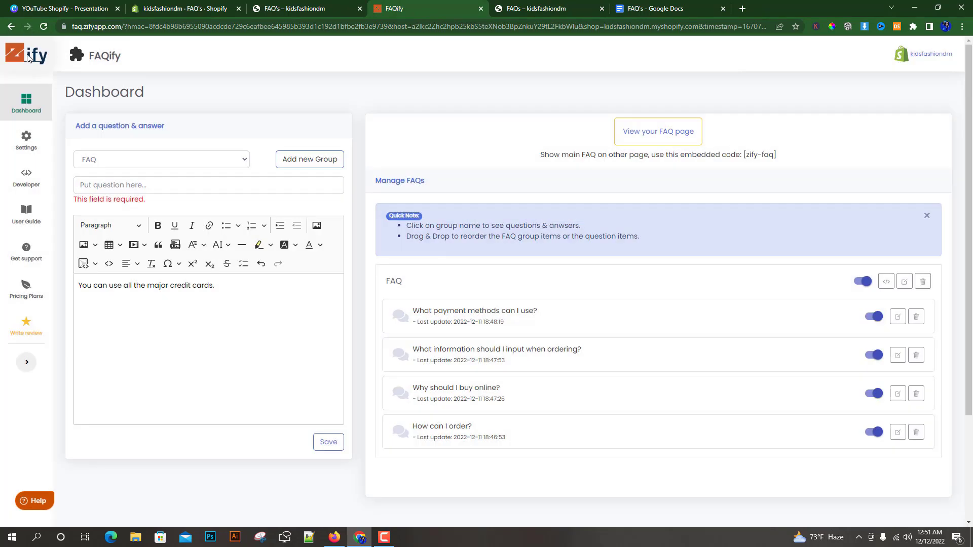
{"action": "left_click", "coordinate": [547, 9]}
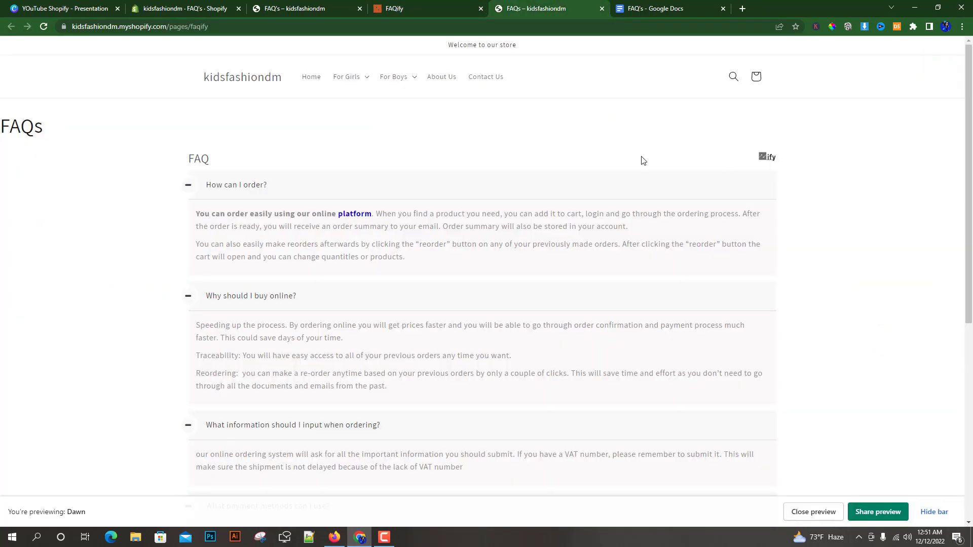
{"action": "left_click", "coordinate": [292, 8]}
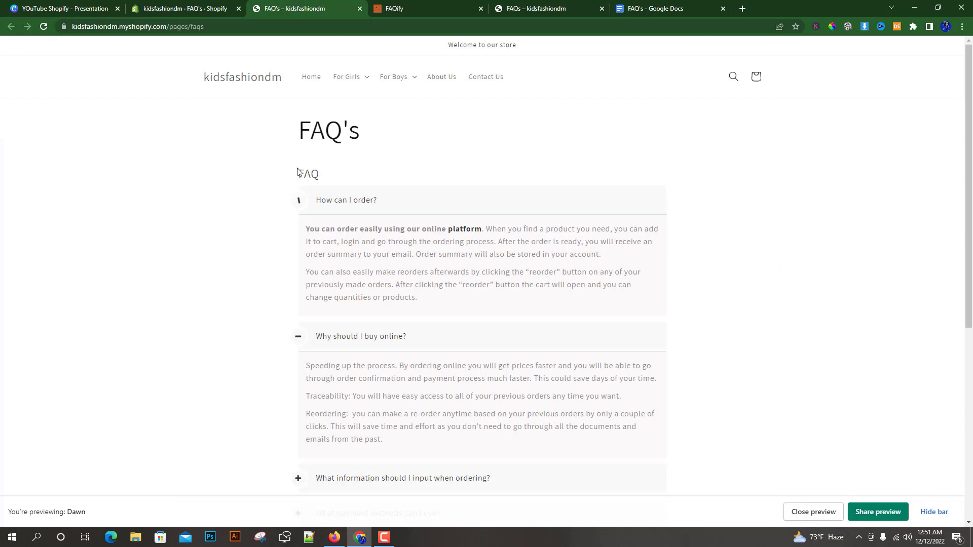
{"action": "left_click", "coordinate": [155, 7]}
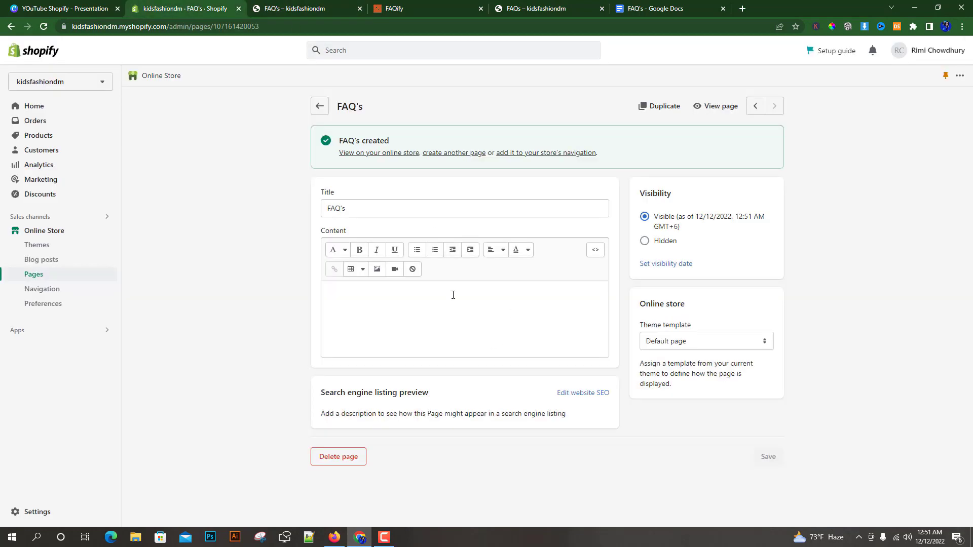
Expand the last two questions on the new FAQ's page, review all the answers and return to the page's admin editor.
{"action": "left_click", "coordinate": [293, 9]}
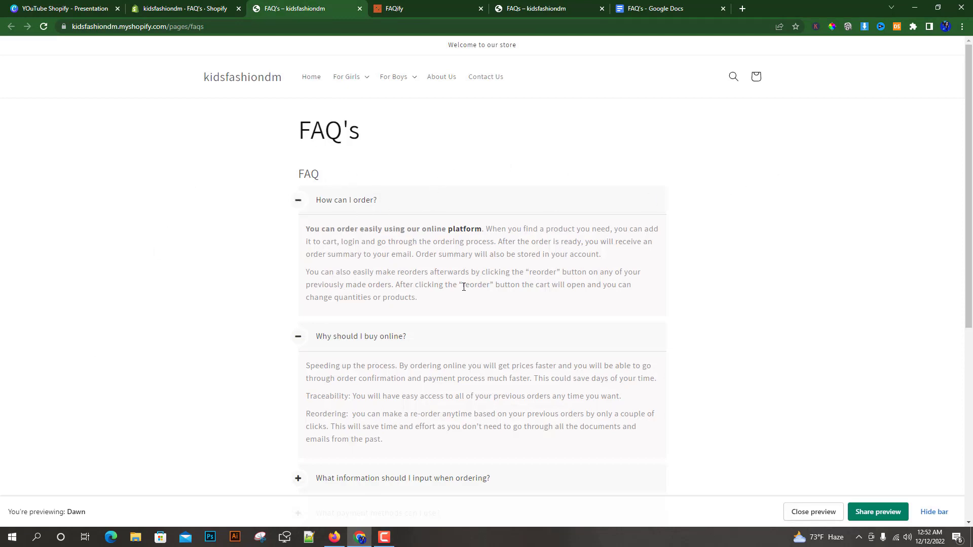
{"action": "scroll", "coordinate": [459, 345], "scroll_direction": "down", "scroll_amount": 3}
{"action": "left_click", "coordinate": [297, 329]}
{"action": "left_click", "coordinate": [298, 422]}
{"action": "scroll", "coordinate": [524, 348], "scroll_direction": "up", "scroll_amount": 1}
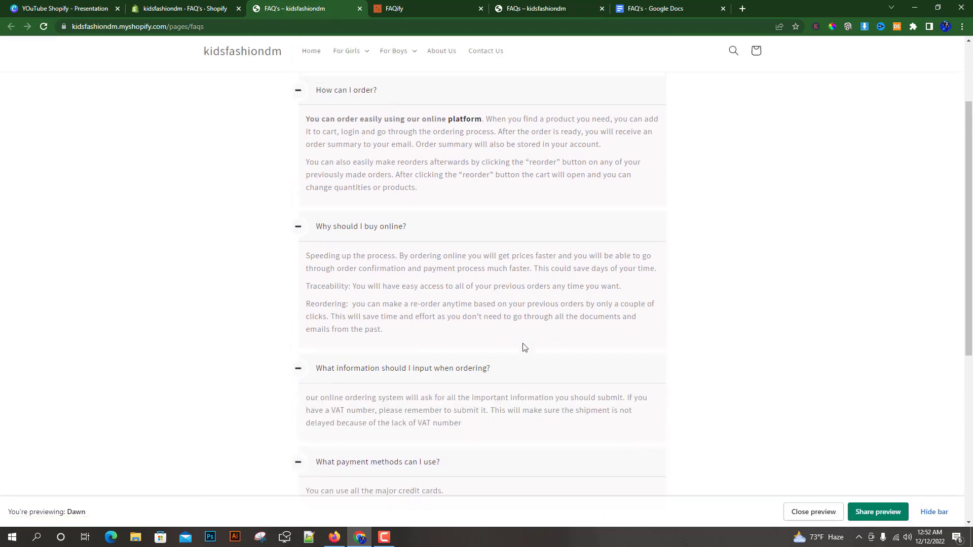
{"action": "scroll", "coordinate": [525, 348], "scroll_direction": "up", "scroll_amount": 3}
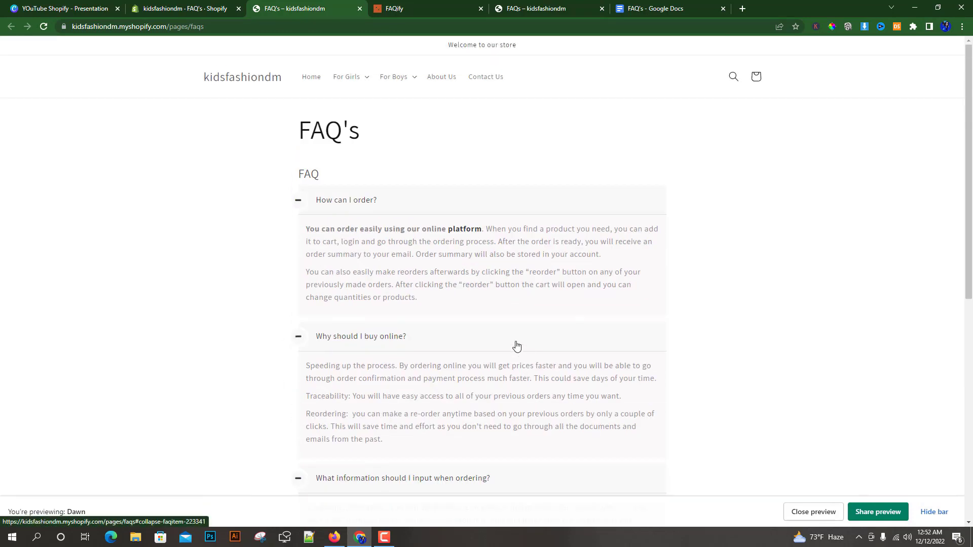
{"action": "left_click", "coordinate": [174, 12]}
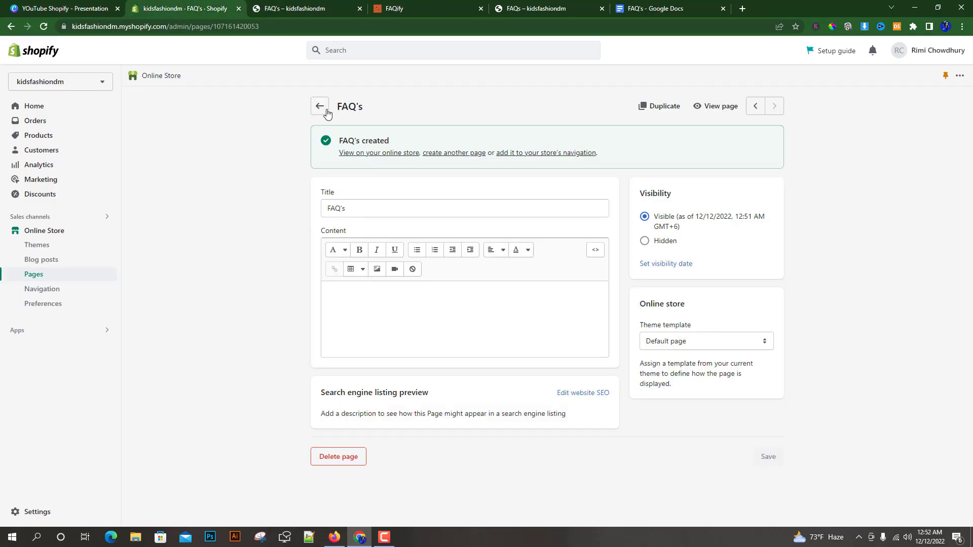
Review the FAQ's page in the store down to its footer links and return to the page's admin editor.
{"action": "left_click", "coordinate": [293, 7]}
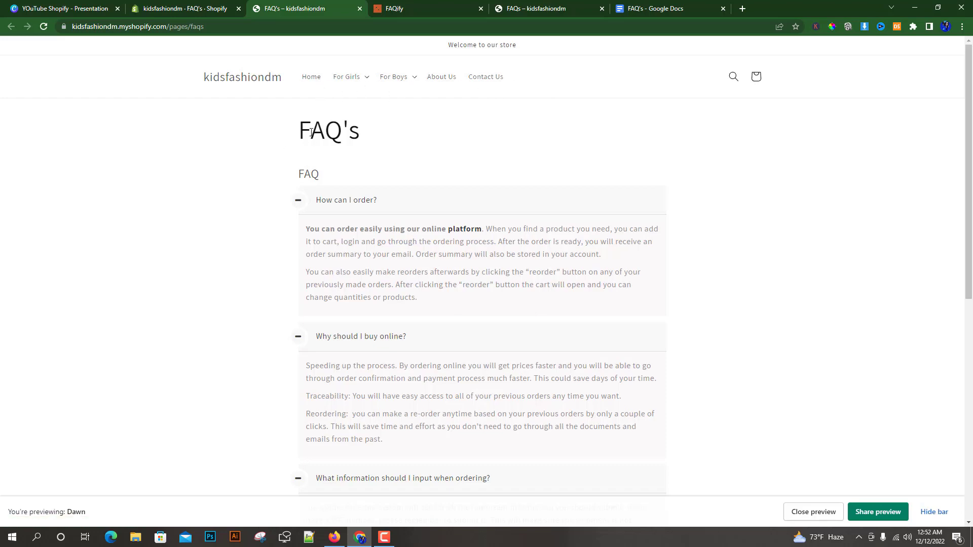
{"action": "scroll", "coordinate": [781, 274], "scroll_direction": "down", "scroll_amount": 7}
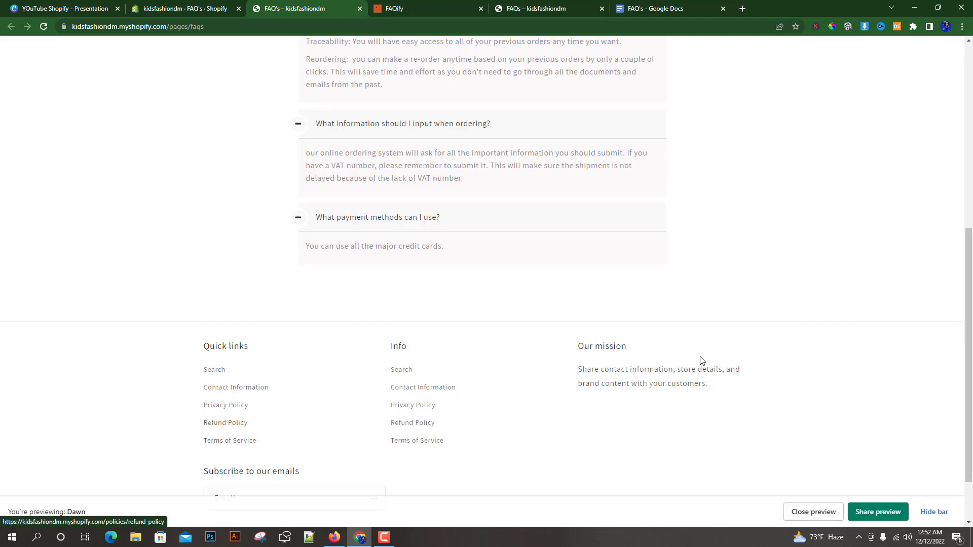
{"action": "scroll", "coordinate": [709, 360], "scroll_direction": "up", "scroll_amount": 4}
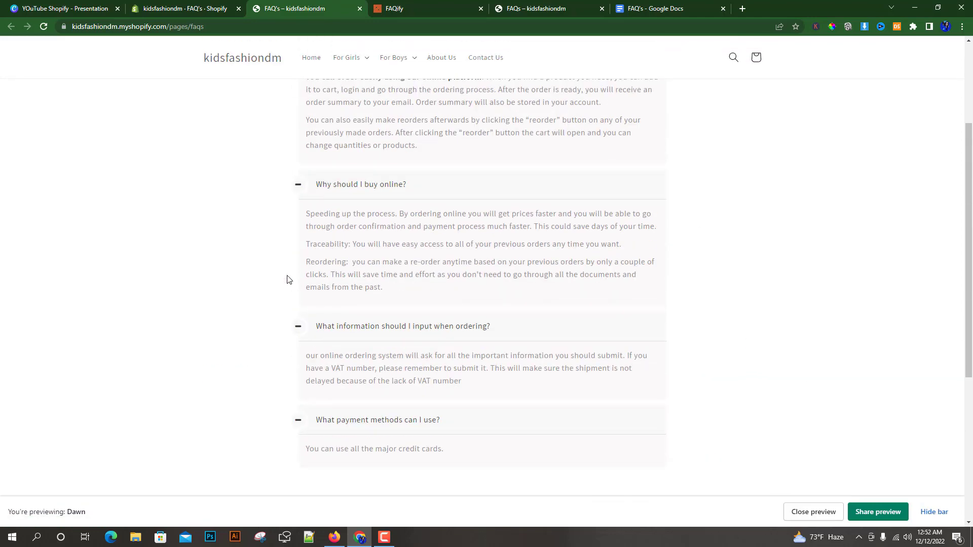
{"action": "left_click", "coordinate": [188, 9]}
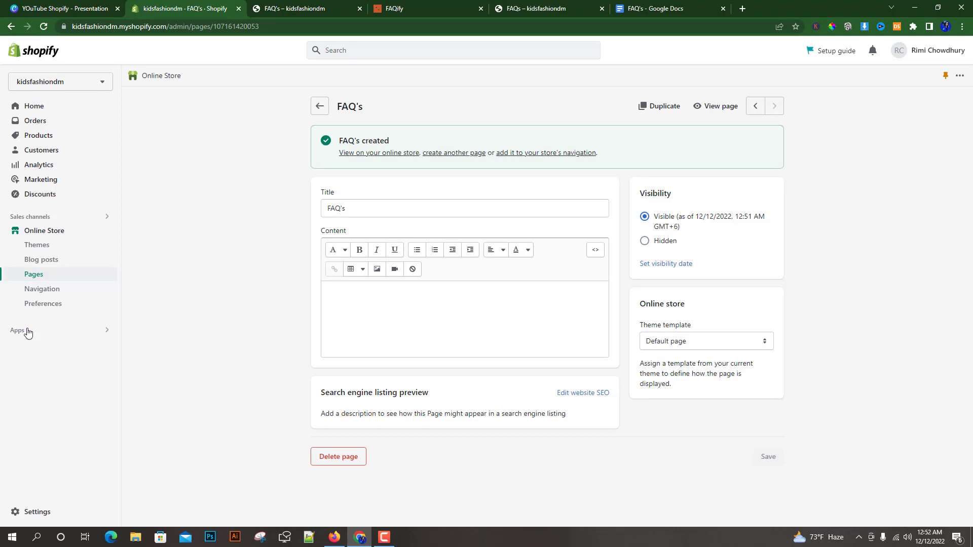
Add a menu item linking to the FAQ's page to the store's Footer menu and save the menu.
{"action": "left_click", "coordinate": [47, 289]}
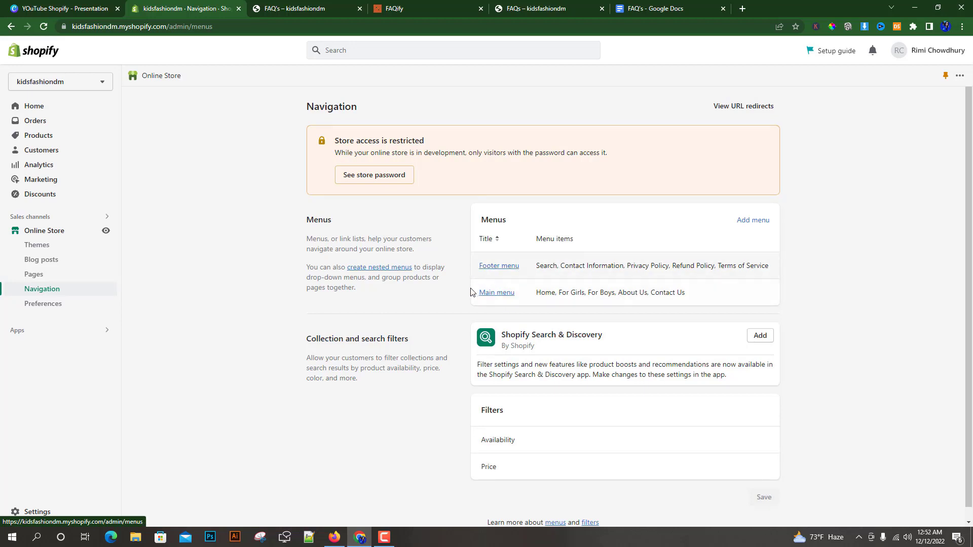
{"action": "left_click", "coordinate": [502, 272]}
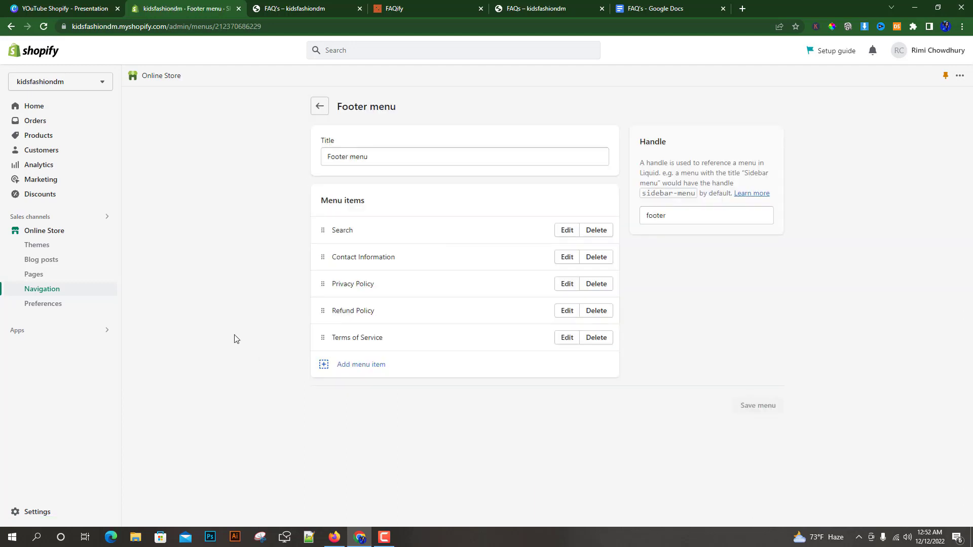
{"action": "left_click", "coordinate": [360, 366]}
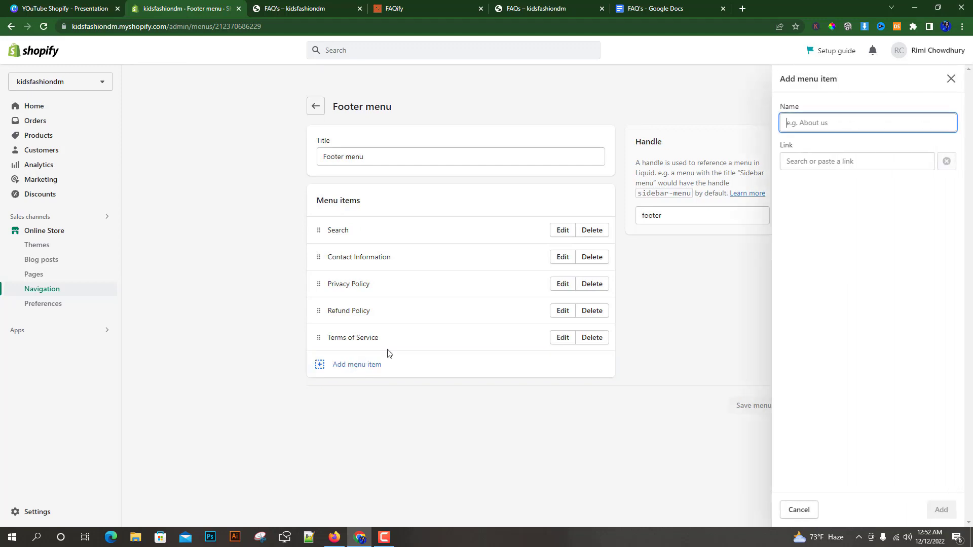
{"action": "left_click", "coordinate": [820, 160]}
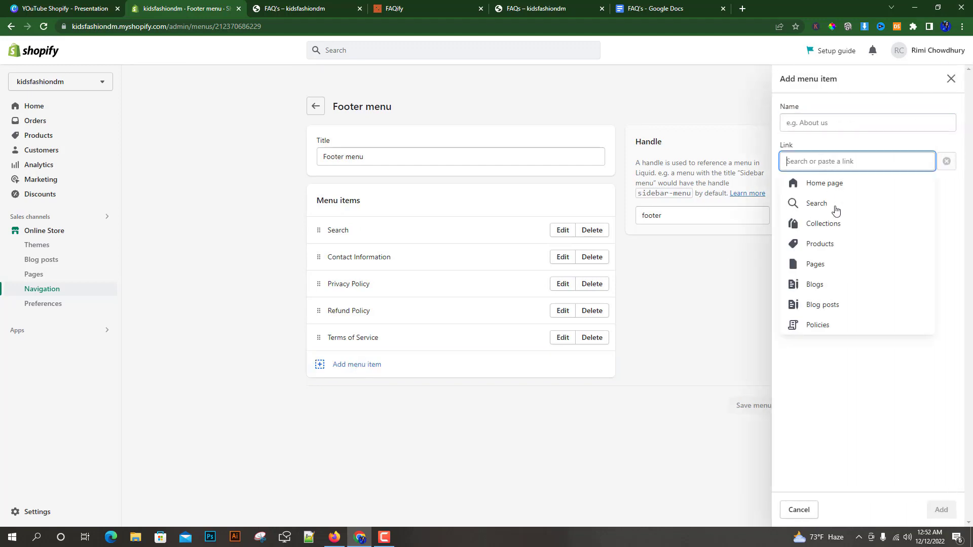
{"action": "left_click", "coordinate": [835, 265]}
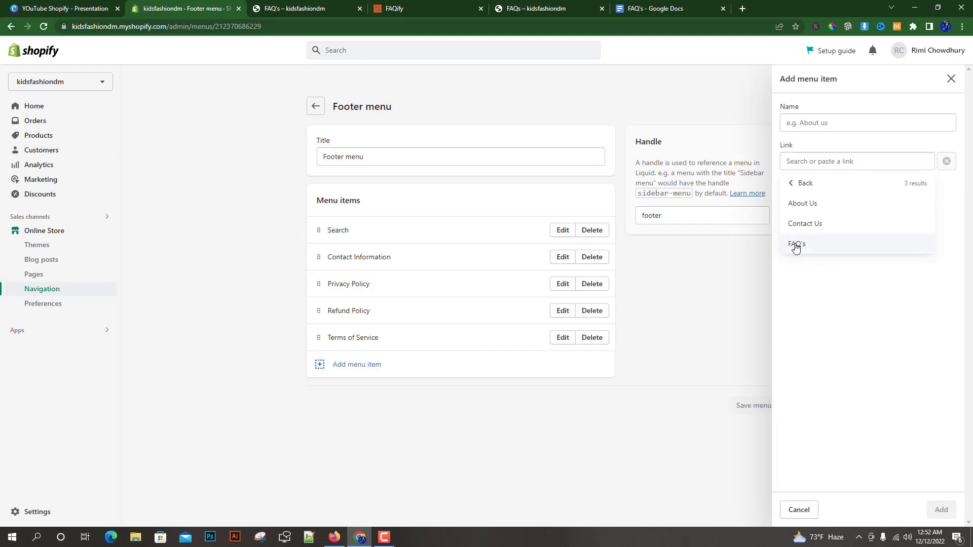
{"action": "left_click", "coordinate": [809, 244]}
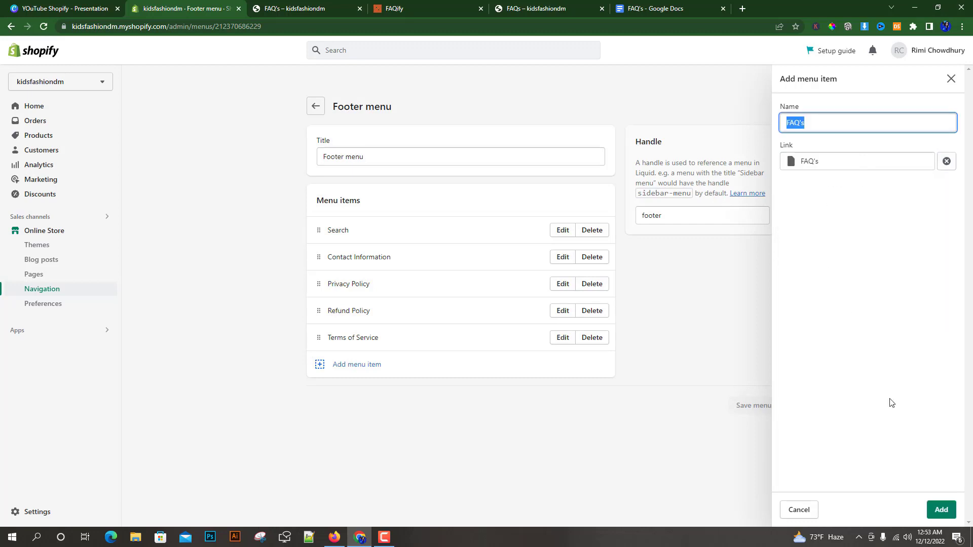
{"action": "left_click", "coordinate": [941, 510]}
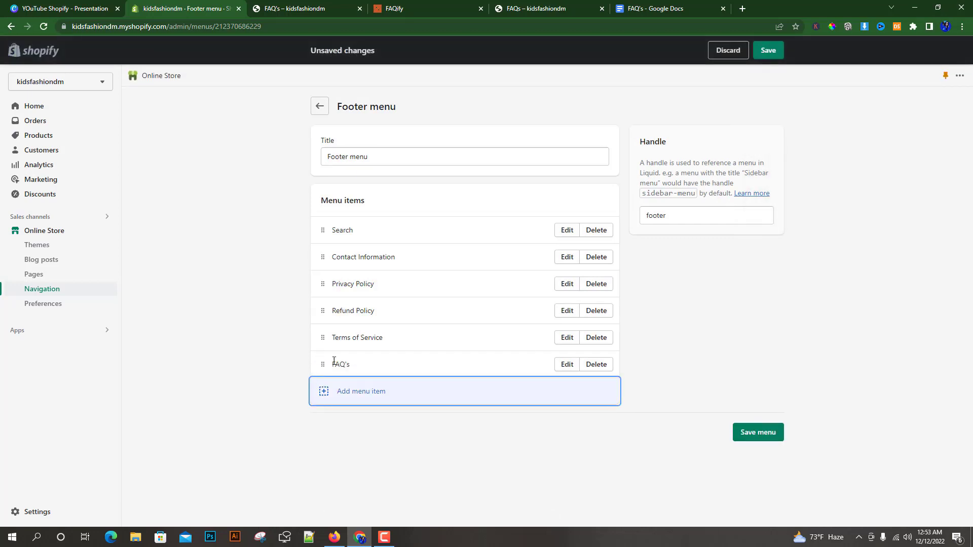
{"action": "left_click", "coordinate": [767, 55]}
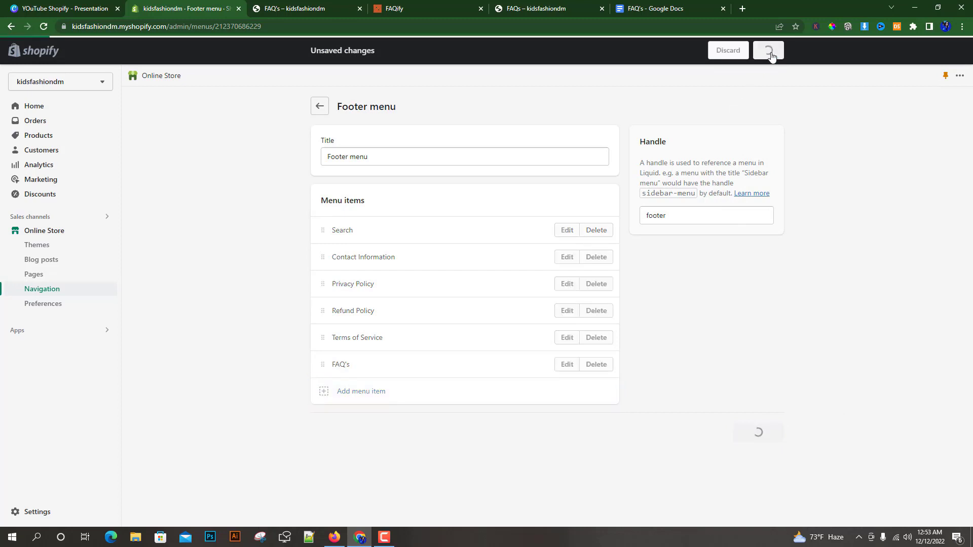
Reload the FAQ's page in the store and check its footer for the added menu item.
{"action": "left_click", "coordinate": [294, 9]}
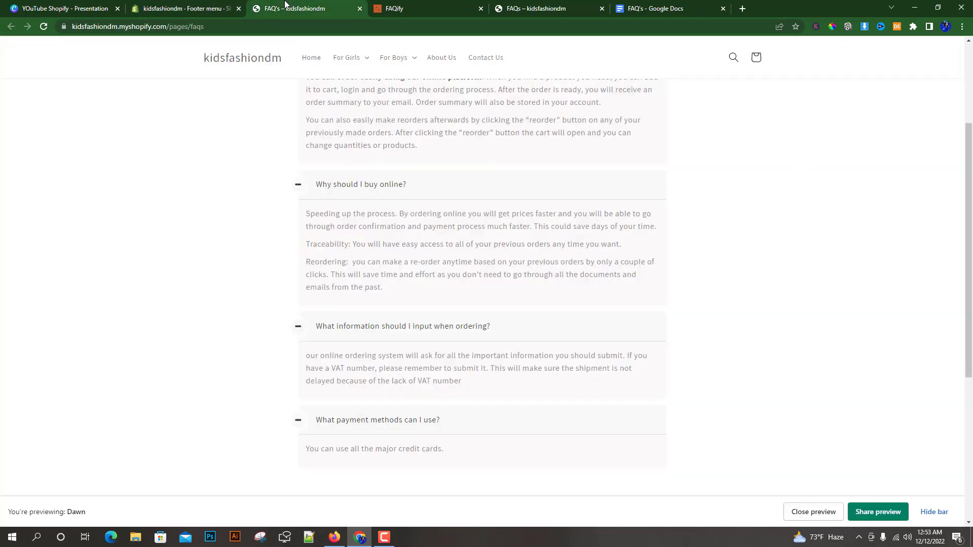
{"action": "left_click", "coordinate": [44, 27]}
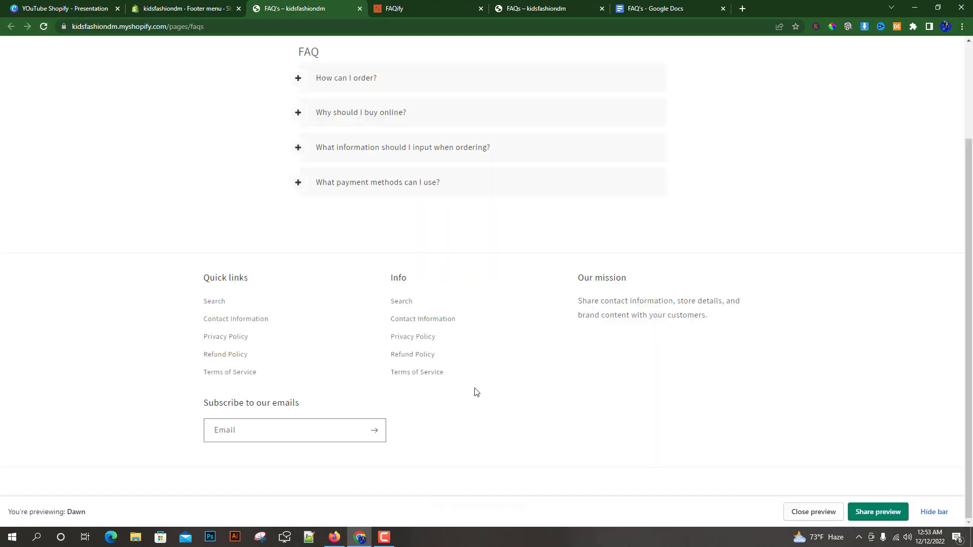
{"action": "scroll", "coordinate": [200, 172], "scroll_direction": "up", "scroll_amount": 3}
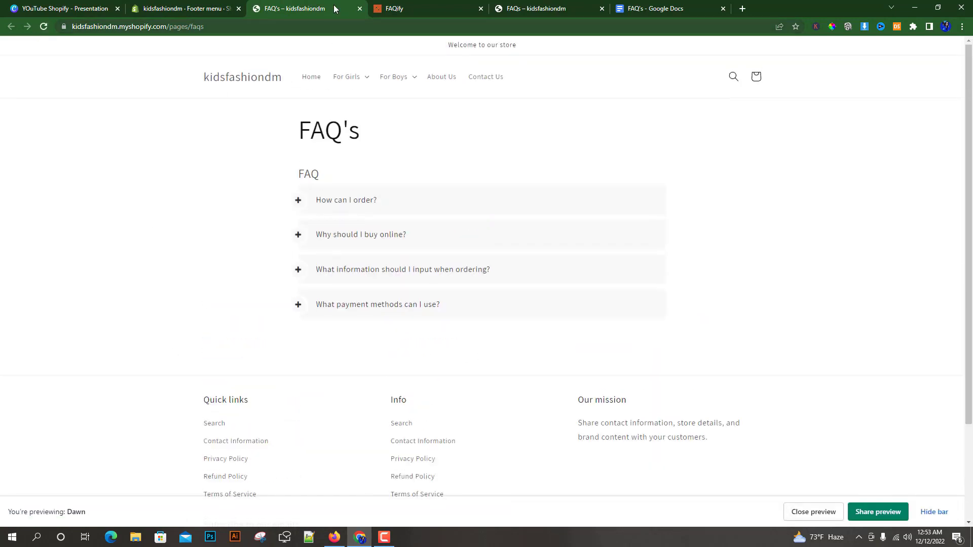
Return to the Footer menu editor and close both store FAQ pages and the FAQify app page.
{"action": "left_click", "coordinate": [198, 6]}
{"action": "left_click", "coordinate": [360, 8]}
{"action": "left_click", "coordinate": [359, 9]}
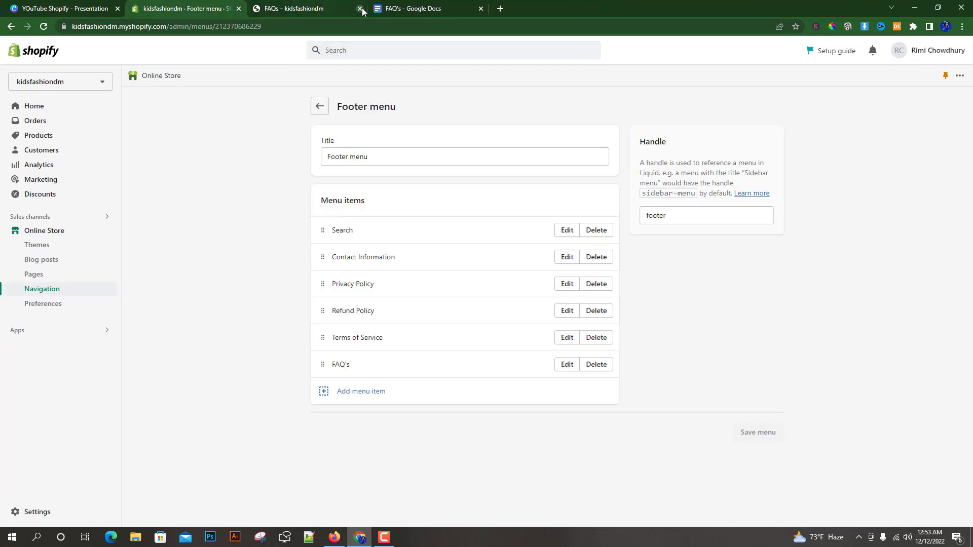
{"action": "left_click", "coordinate": [360, 9]}
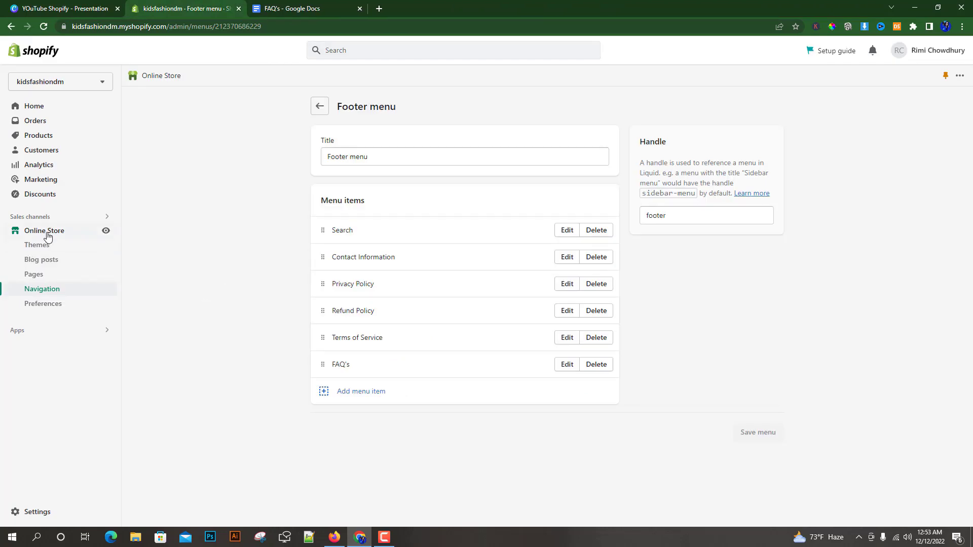
View the online store's home page from the admin and check its footer links.
{"action": "left_click", "coordinate": [105, 233]}
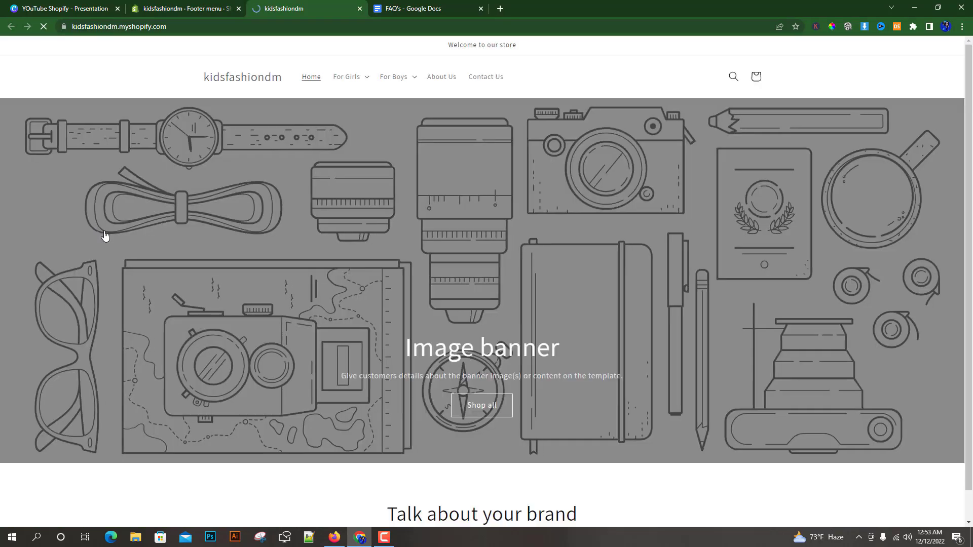
{"action": "scroll", "coordinate": [600, 221], "scroll_direction": "down", "scroll_amount": 4}
{"action": "scroll", "coordinate": [628, 229], "scroll_direction": "down", "scroll_amount": 15}
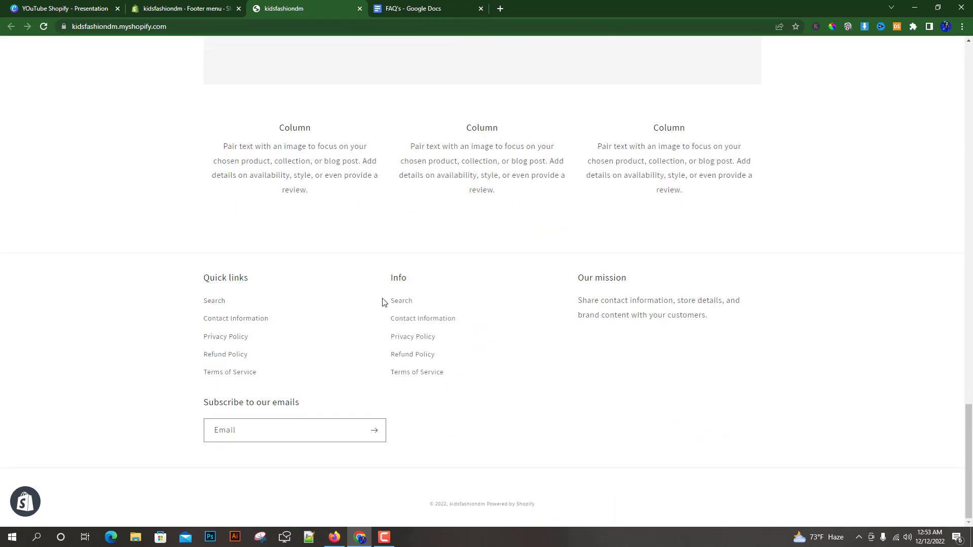
Reload the Footer menu editor and the store's home page to recheck the footer for the FAQ's link.
{"action": "left_click", "coordinate": [174, 7]}
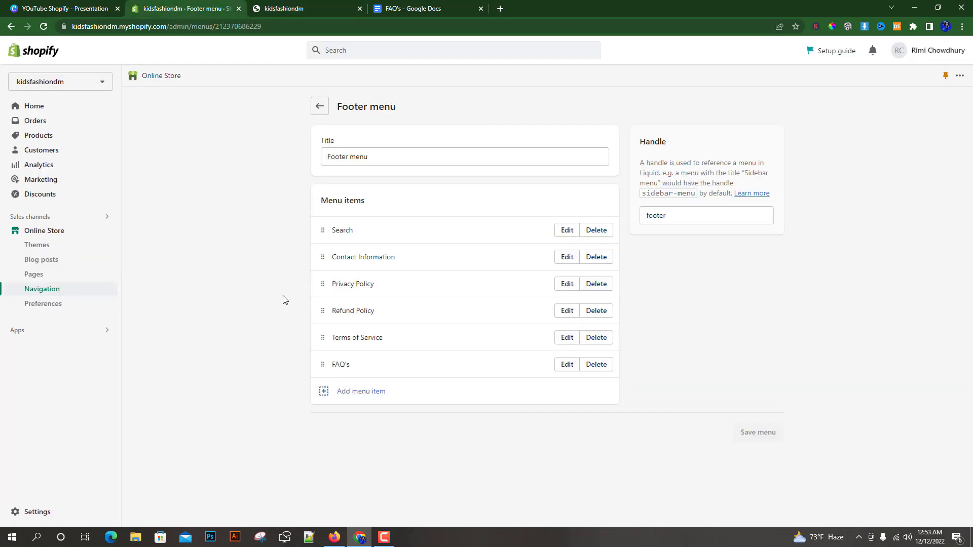
{"action": "left_click", "coordinate": [43, 27]}
{"action": "left_click", "coordinate": [304, 8]}
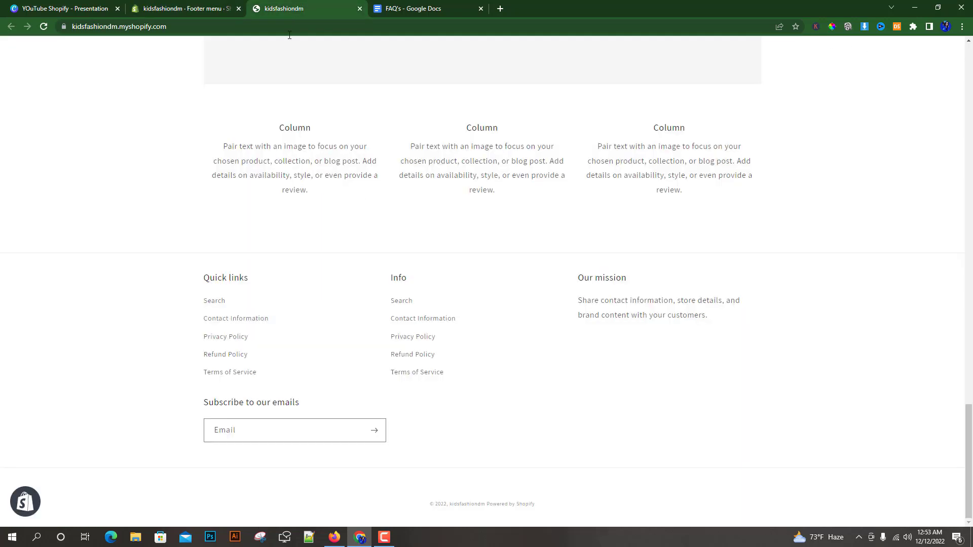
{"action": "left_click", "coordinate": [44, 27]}
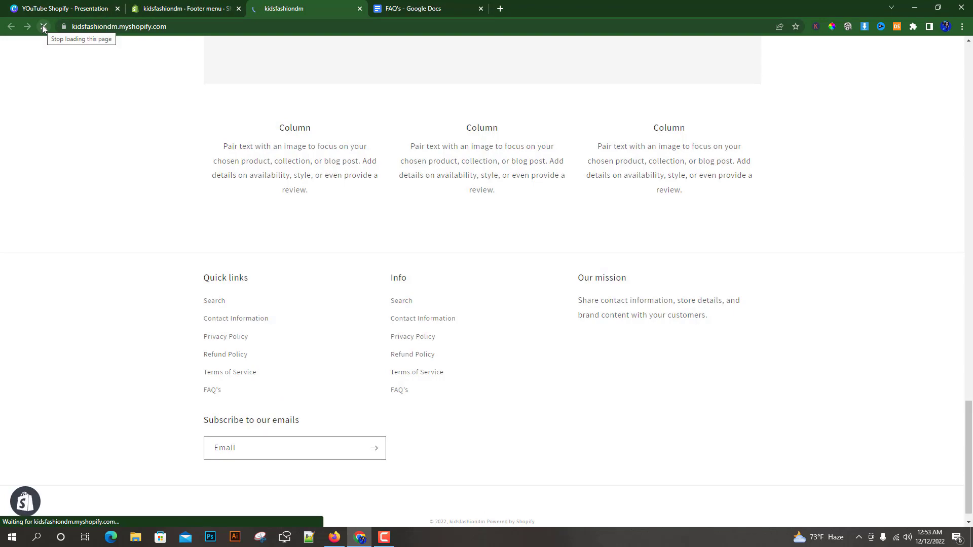
Open the FAQ's page from the footer's Info links and expand the first two questions to review their answers.
{"action": "left_click_drag", "start_coordinate": [419, 390], "coordinate": [390, 390]}
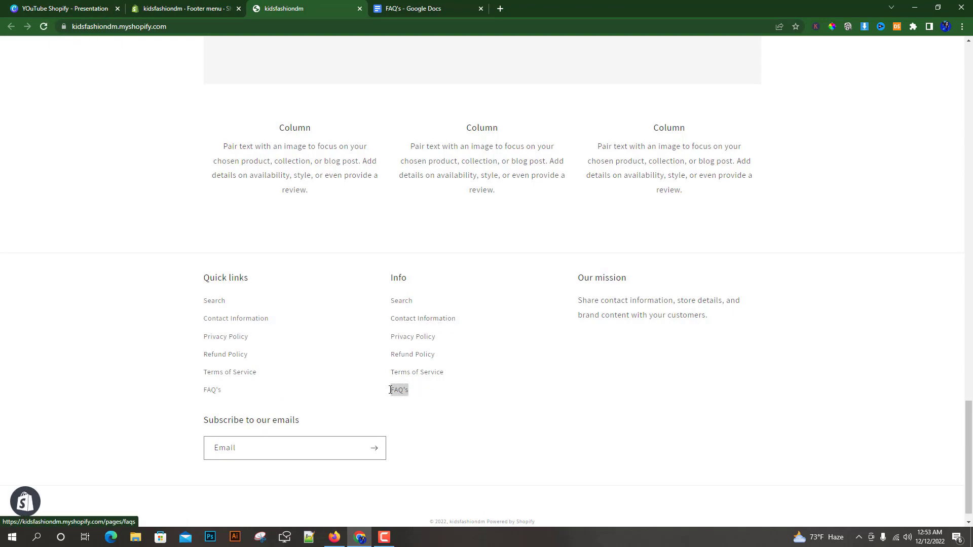
{"action": "left_click", "coordinate": [443, 404]}
{"action": "left_click", "coordinate": [401, 395]}
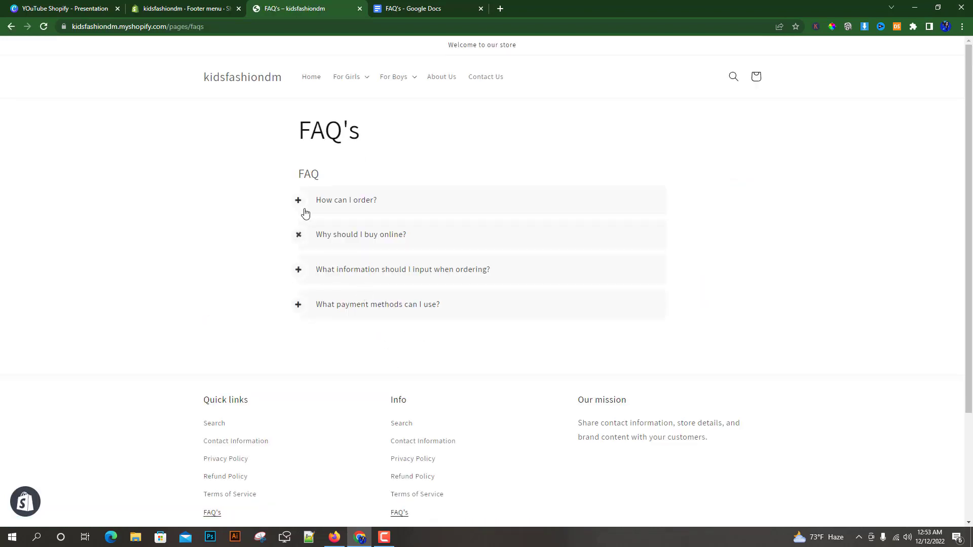
{"action": "left_click", "coordinate": [298, 201]}
{"action": "left_click", "coordinate": [300, 336]}
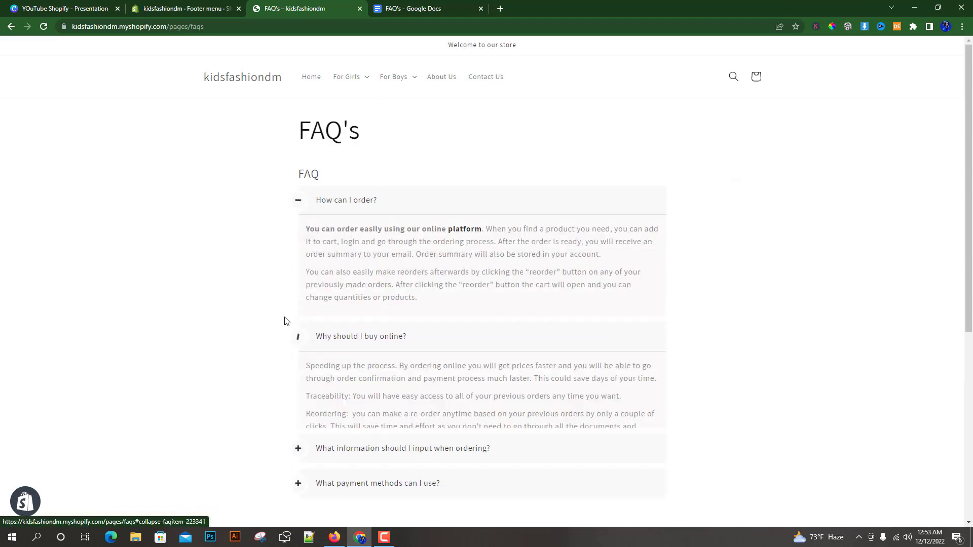
{"action": "scroll", "coordinate": [283, 341], "scroll_direction": "down", "scroll_amount": 3}
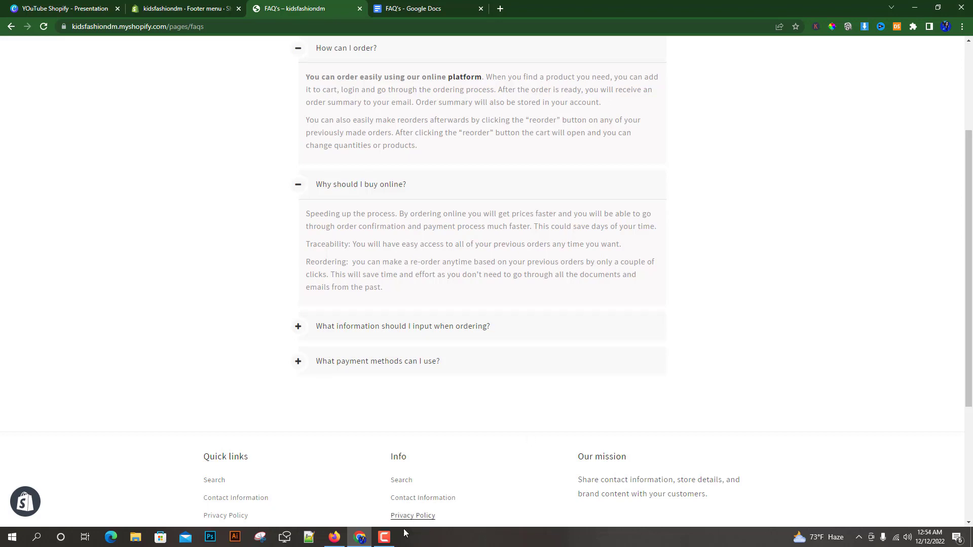
{"action": "left_click", "coordinate": [389, 540]}
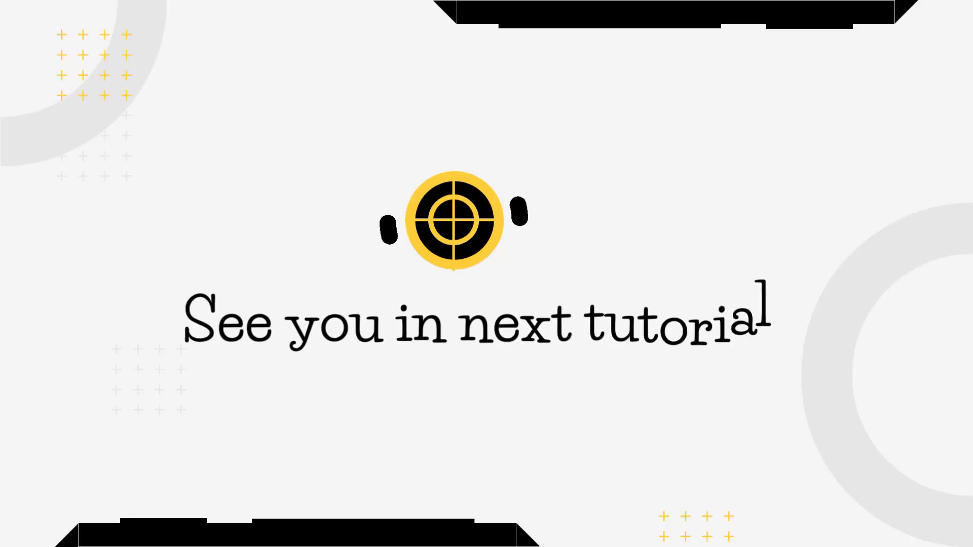